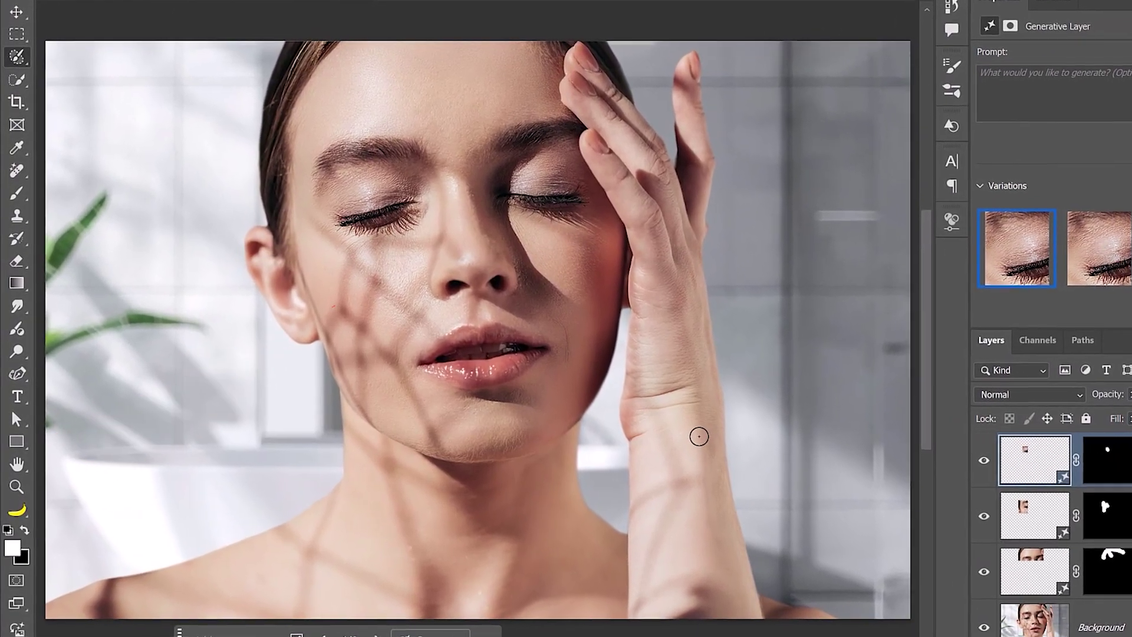
# Show retouch-with-gen-fill-final-2.psd with only its original Background layer, before any edits
pyautogui.hotkey('ctrl', 'alt', 'a')
pyautogui.hotkey('ctrl', 'g')
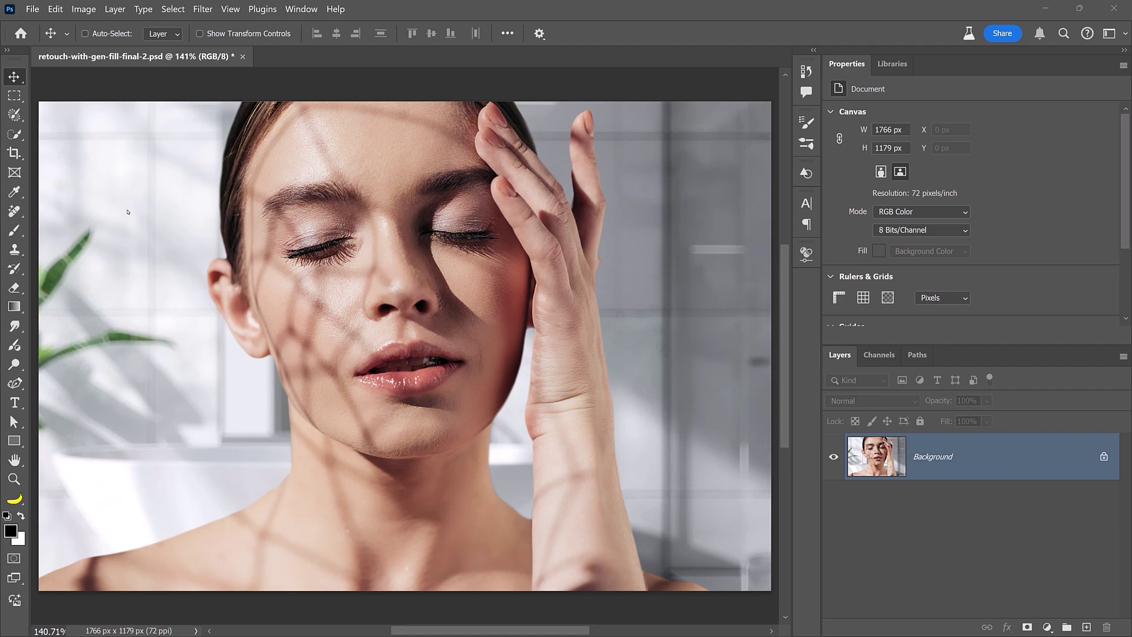
# Switch to the Selection Brush Tool and brush over the shadow lines on her forehead
pyautogui.press('l')
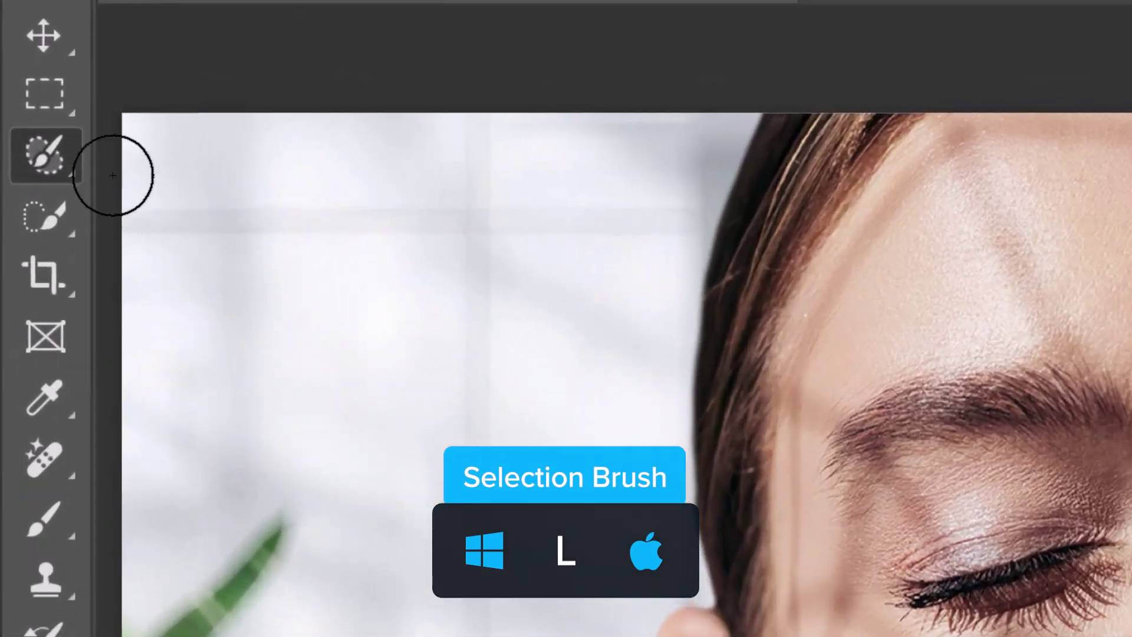
pyautogui.rightClick(63, 158)
pyautogui.click(425, 155)
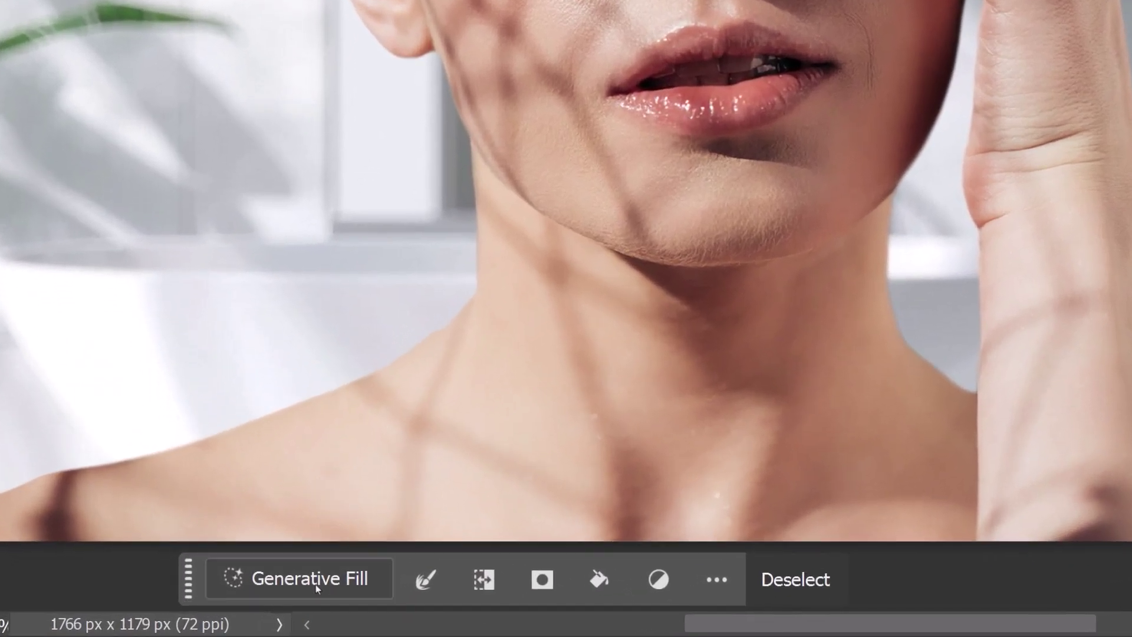
# Generate a prompt-free fill over the forehead shadows, compare all three variations, and keep variation 1
pyautogui.click(318, 588)
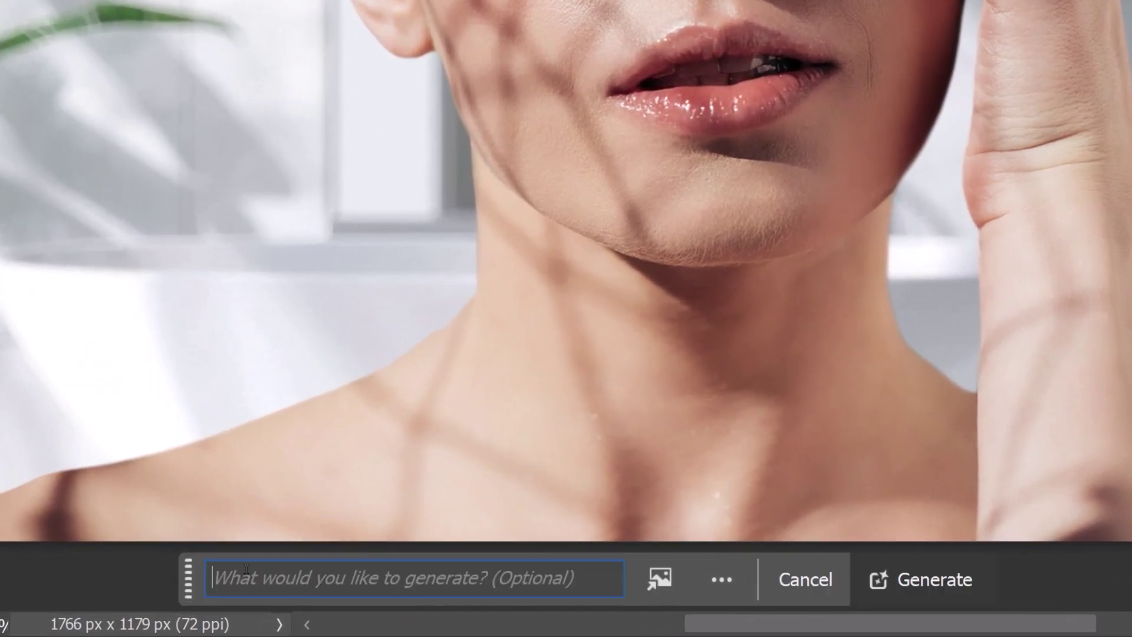
pyautogui.click(935, 579)
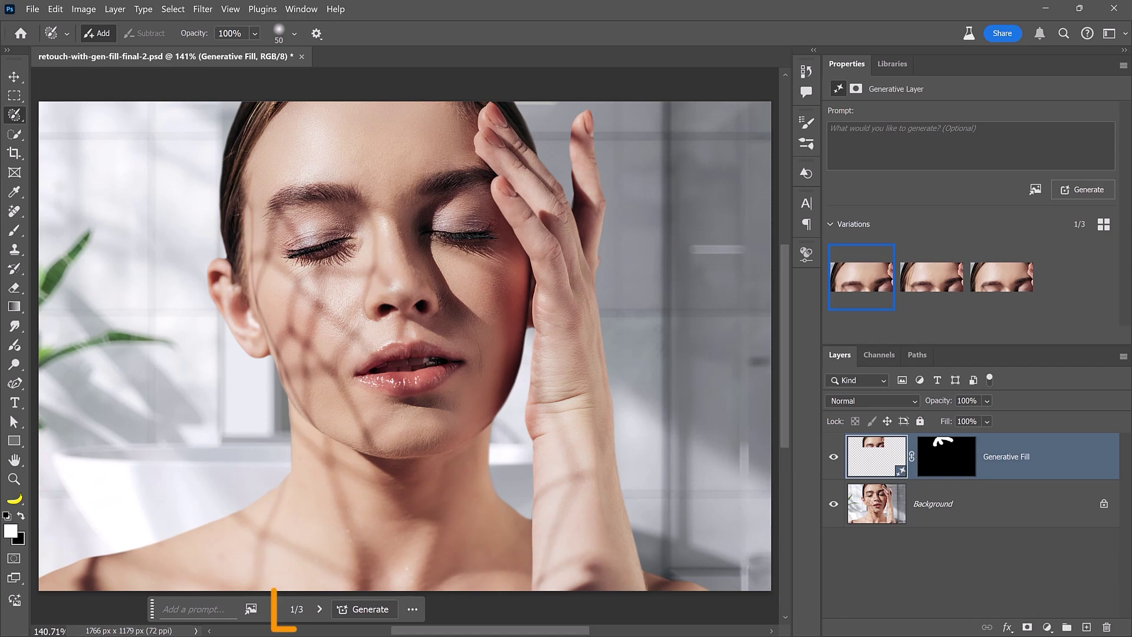
pyautogui.click(319, 609)
pyautogui.click(319, 610)
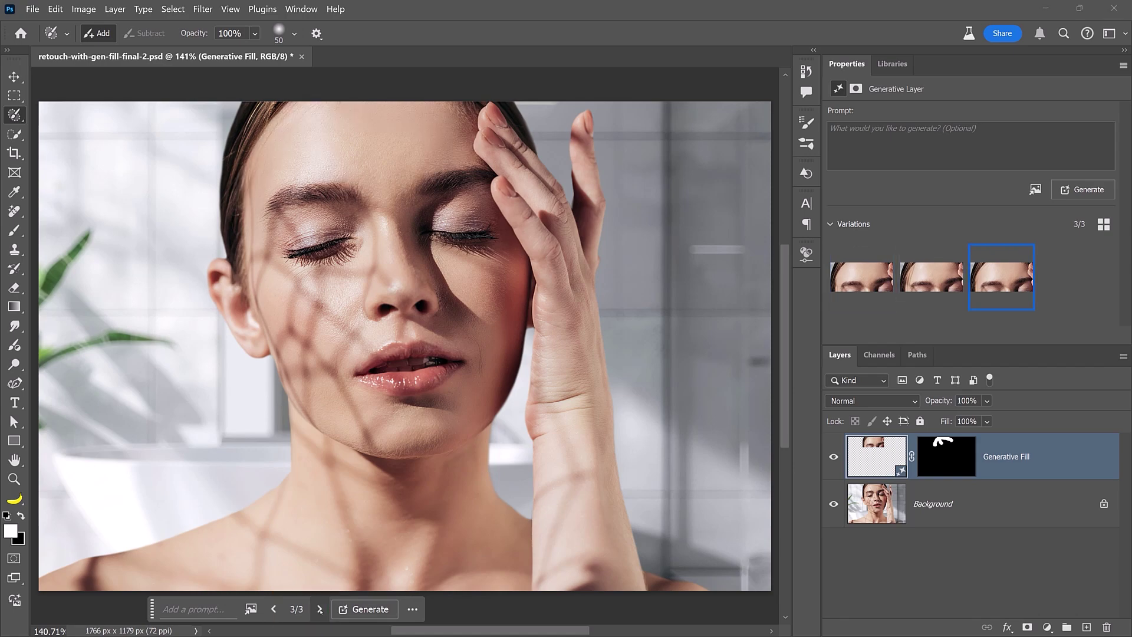
pyautogui.click(320, 609)
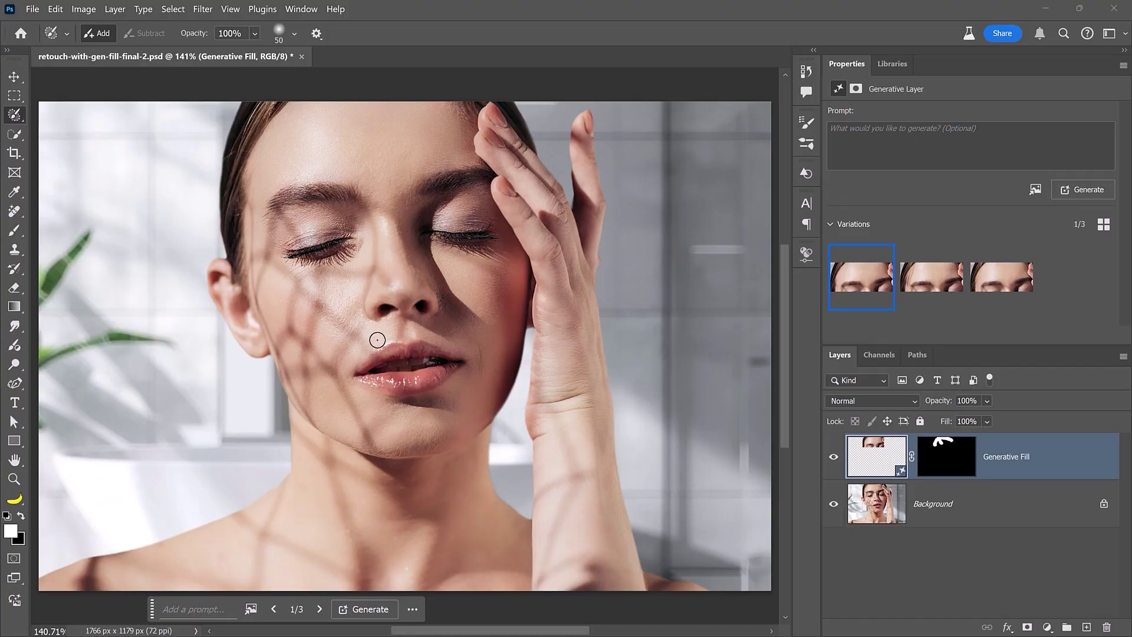
# Run prompt-free fills on the left temple, keeping variation 1, and then on the eyelid
pyautogui.moveTo(251, 200)
pyautogui.mouseDown()
pyautogui.moveTo(254, 265)
pyautogui.moveTo(289, 276)
pyautogui.moveTo(266, 279)
pyautogui.mouseUp()
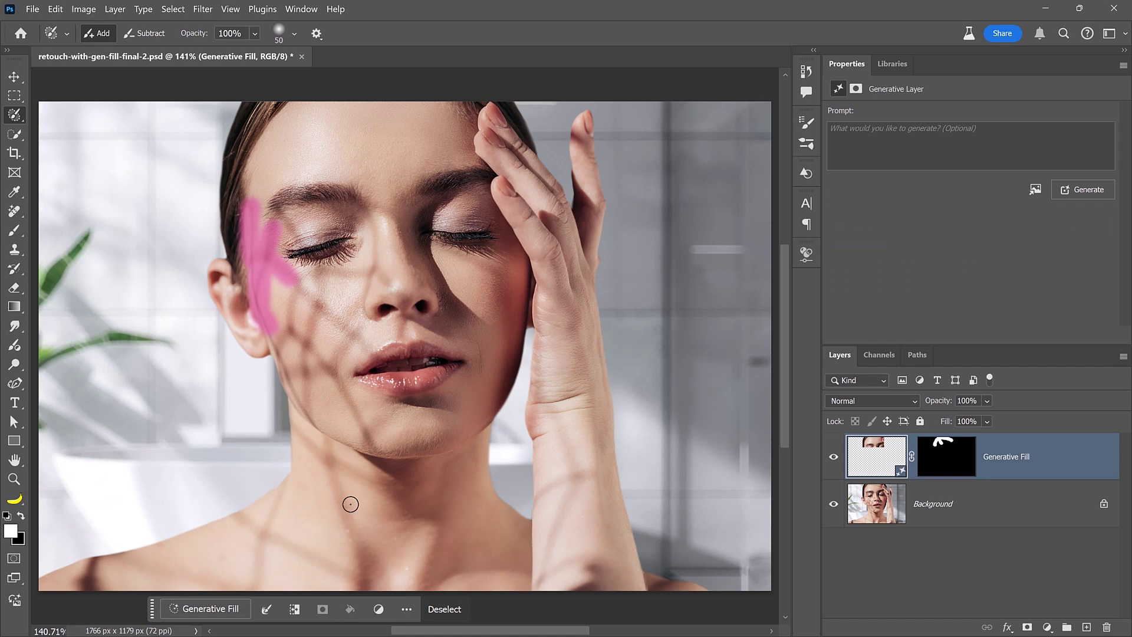
pyautogui.click(208, 608)
pyautogui.click(505, 609)
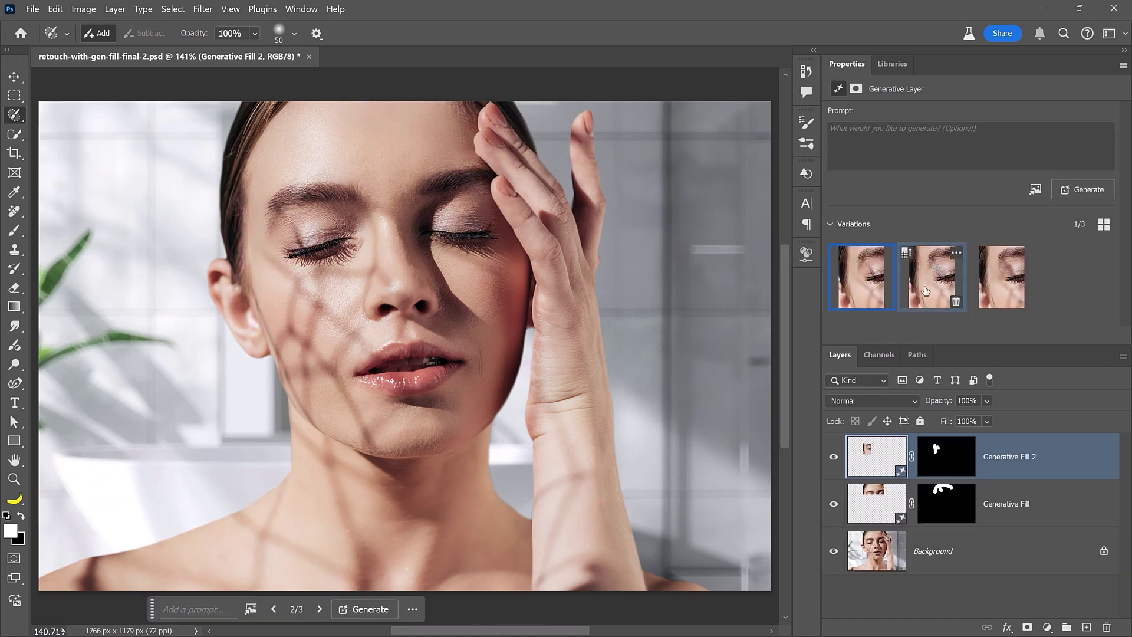
pyautogui.click(928, 291)
pyautogui.click(1001, 280)
pyautogui.click(874, 282)
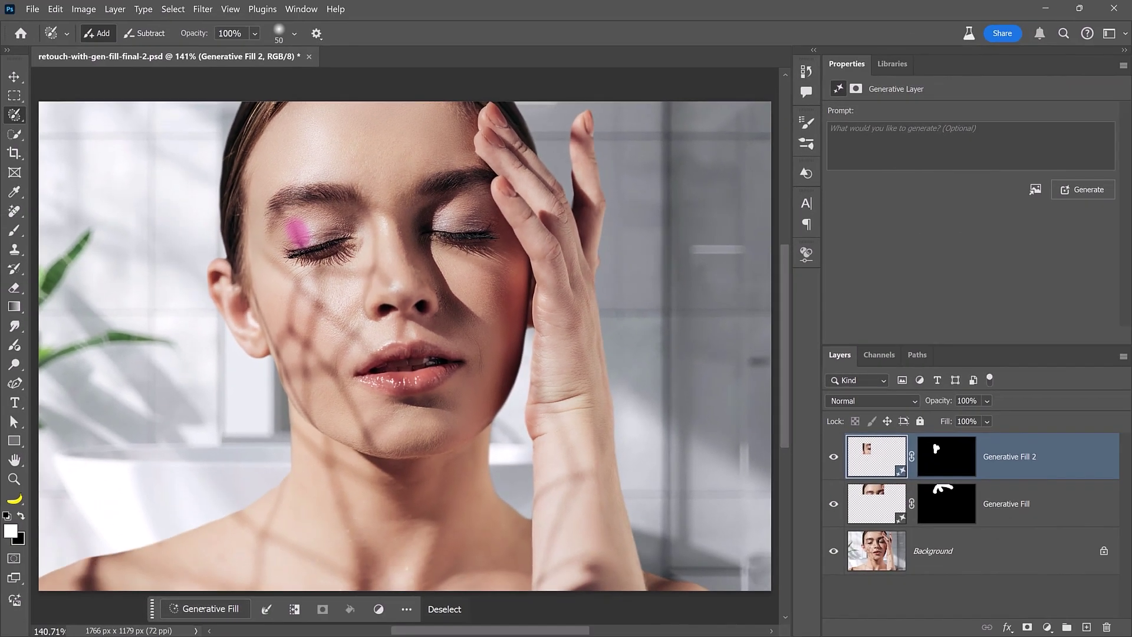
pyautogui.click(217, 607)
pyautogui.click(507, 609)
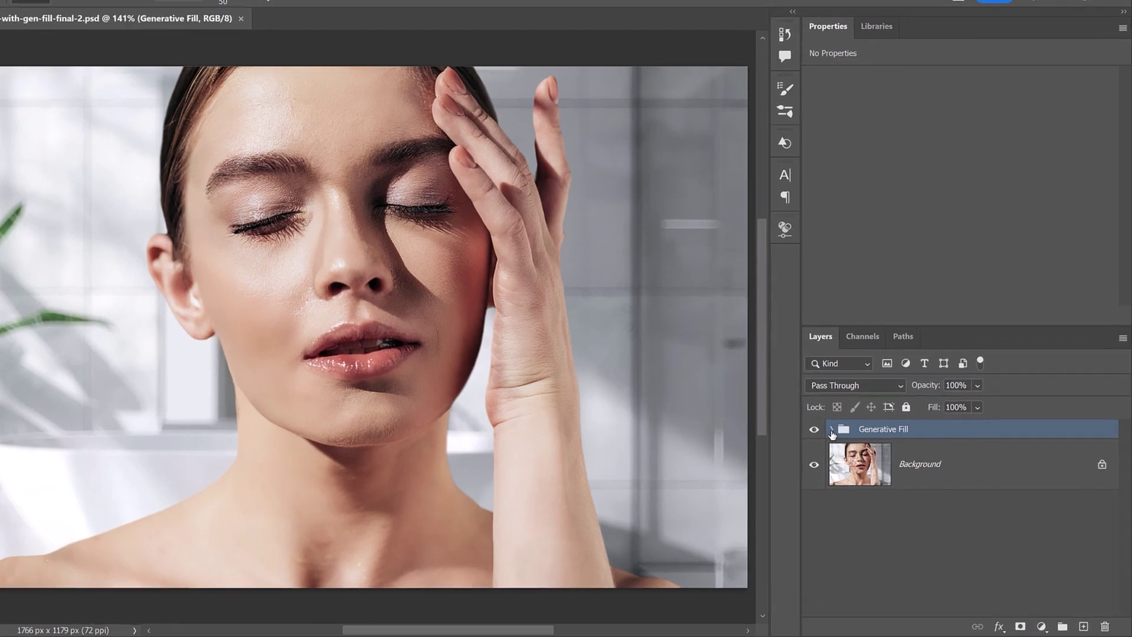
# Review the nine fill layers in the Generative Fill group, then hide and reshow it to compare
pyautogui.click(851, 444)
pyautogui.scroll(-3, 865, 476)
pyautogui.scroll(-5, 553, 288)
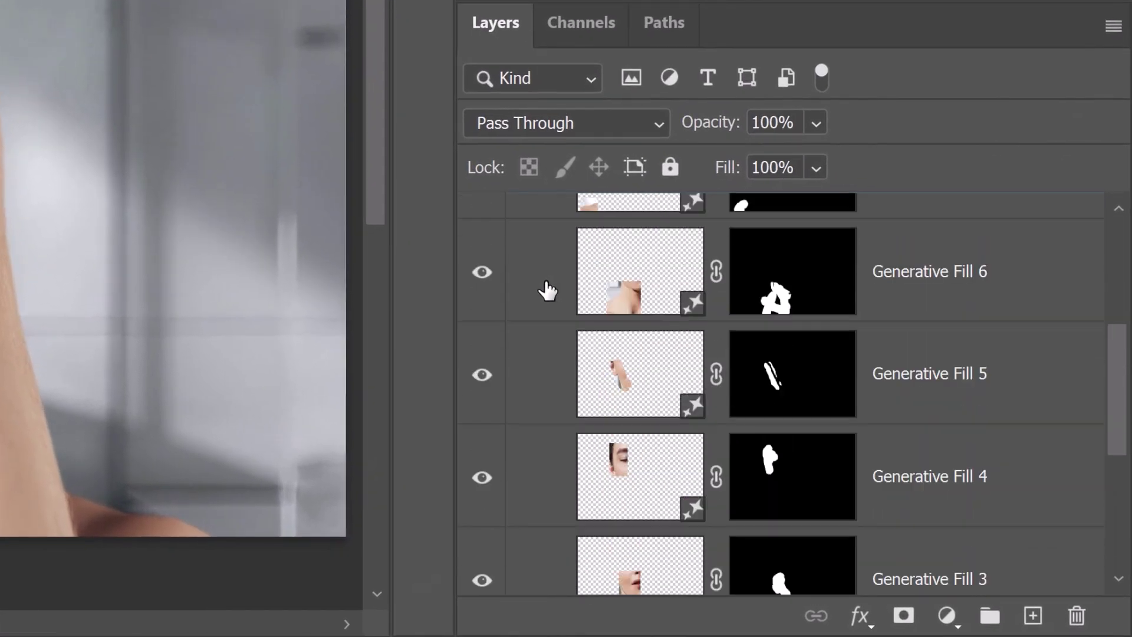
pyautogui.scroll(1, 548, 291)
pyautogui.scroll(5, 547, 289)
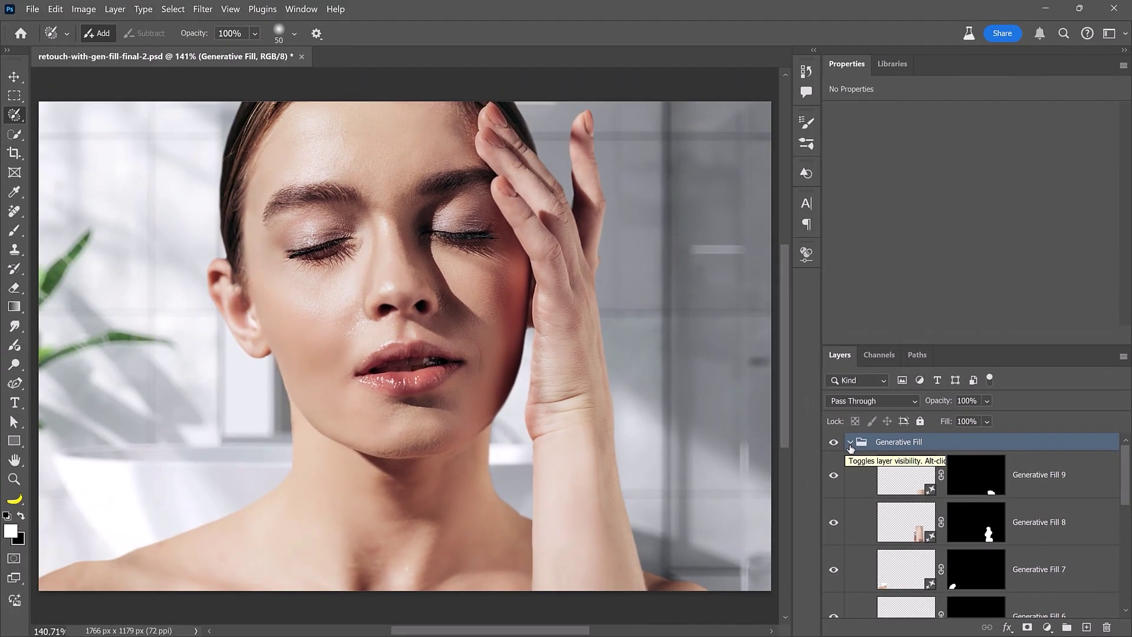
pyautogui.click(517, 213)
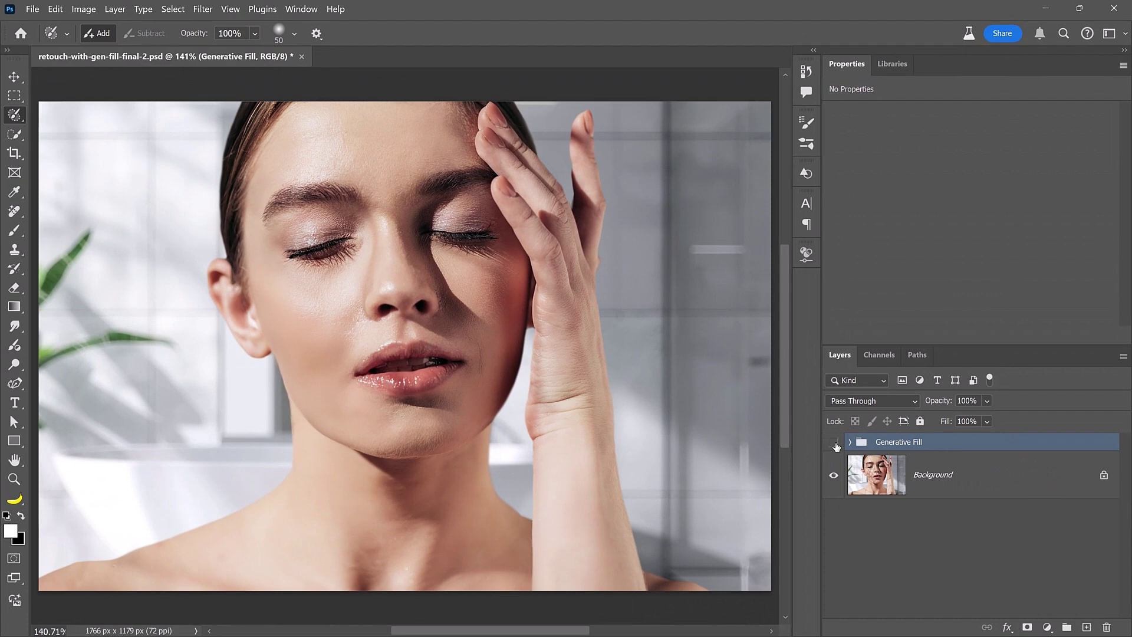
pyautogui.click(835, 444)
pyautogui.click(835, 444)
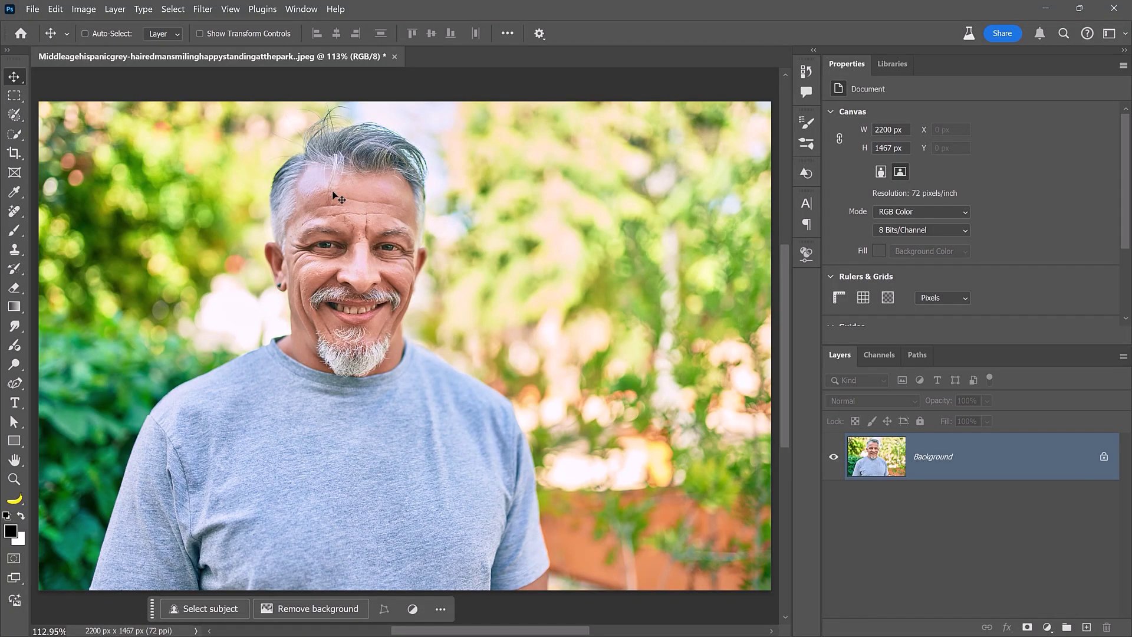
# Switch to the Selection Brush Tool to brush over the man's flyaway grey hairs
pyautogui.press('l')
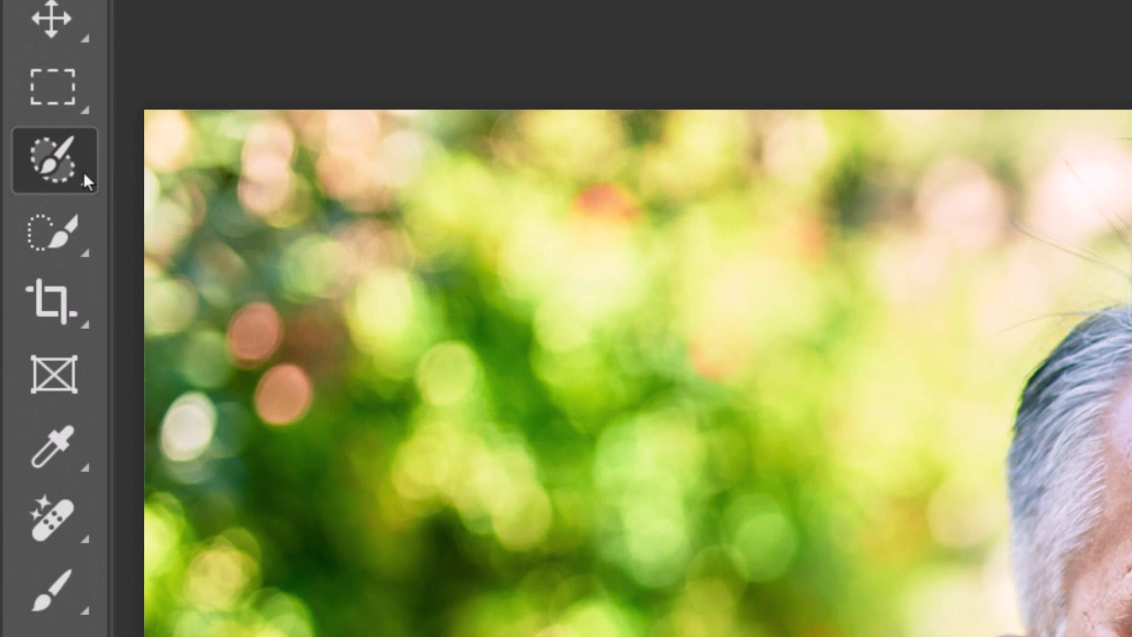
pyautogui.rightClick(79, 167)
pyautogui.click(372, 157)
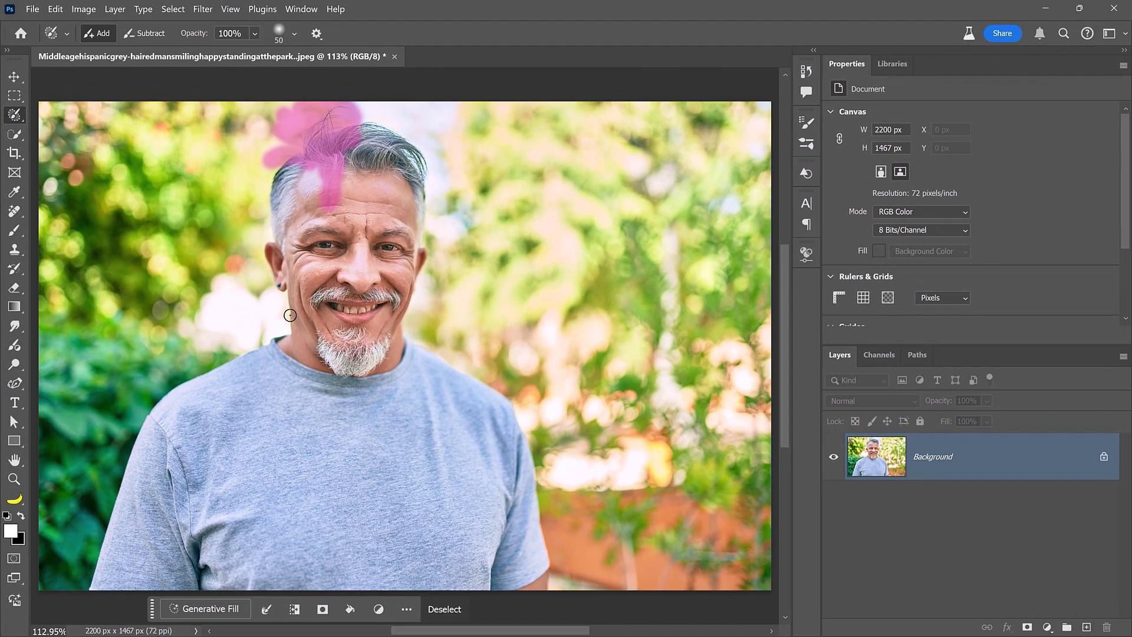
# Generate prompt-free fills for the stray hairs, expand to six variations, and keep variation 3
pyautogui.click(220, 609)
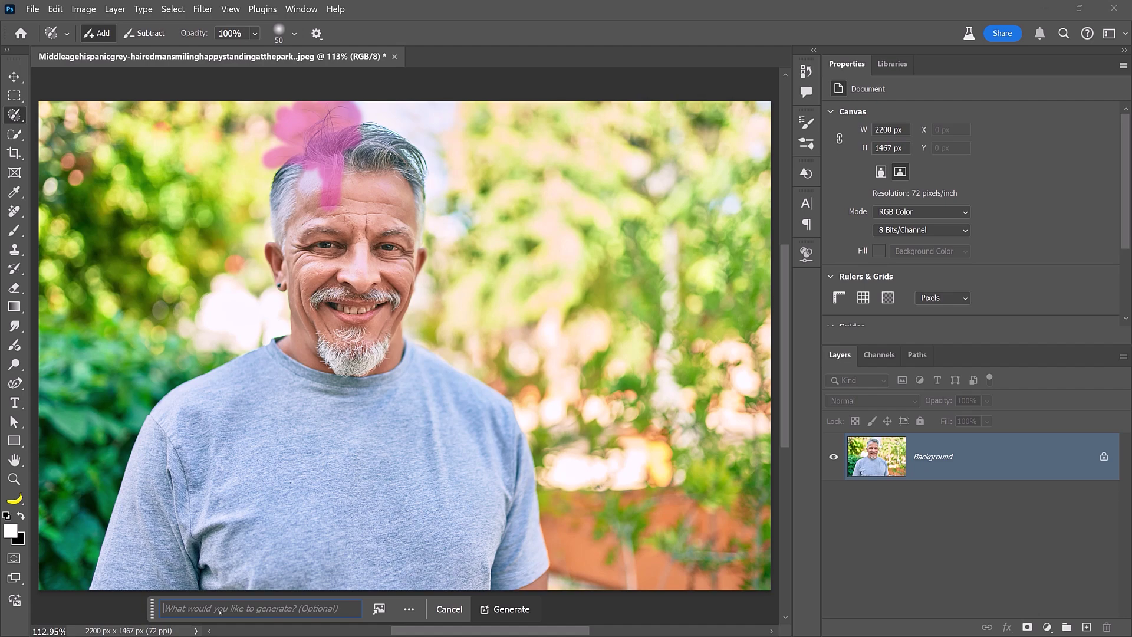
pyautogui.click(507, 609)
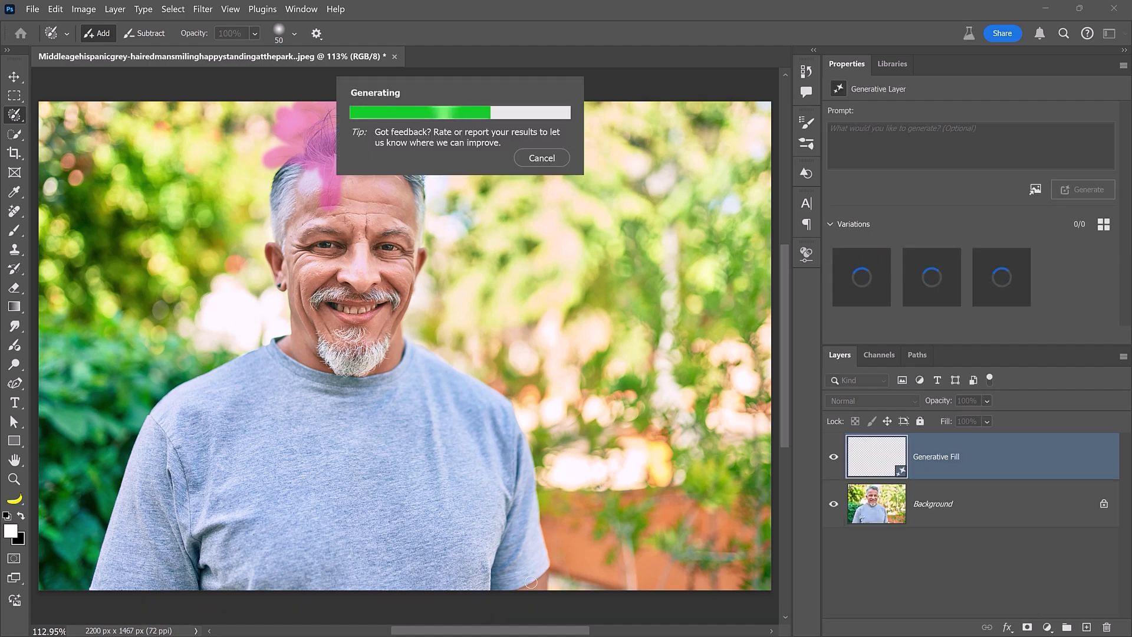
pyautogui.click(909, 303)
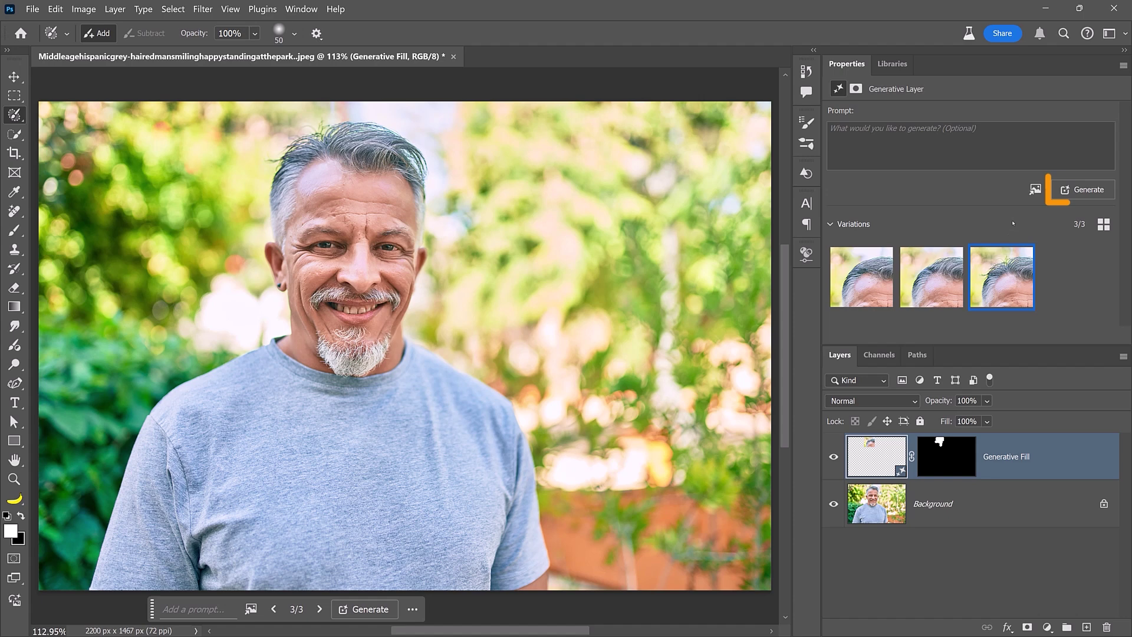
pyautogui.click(1079, 189)
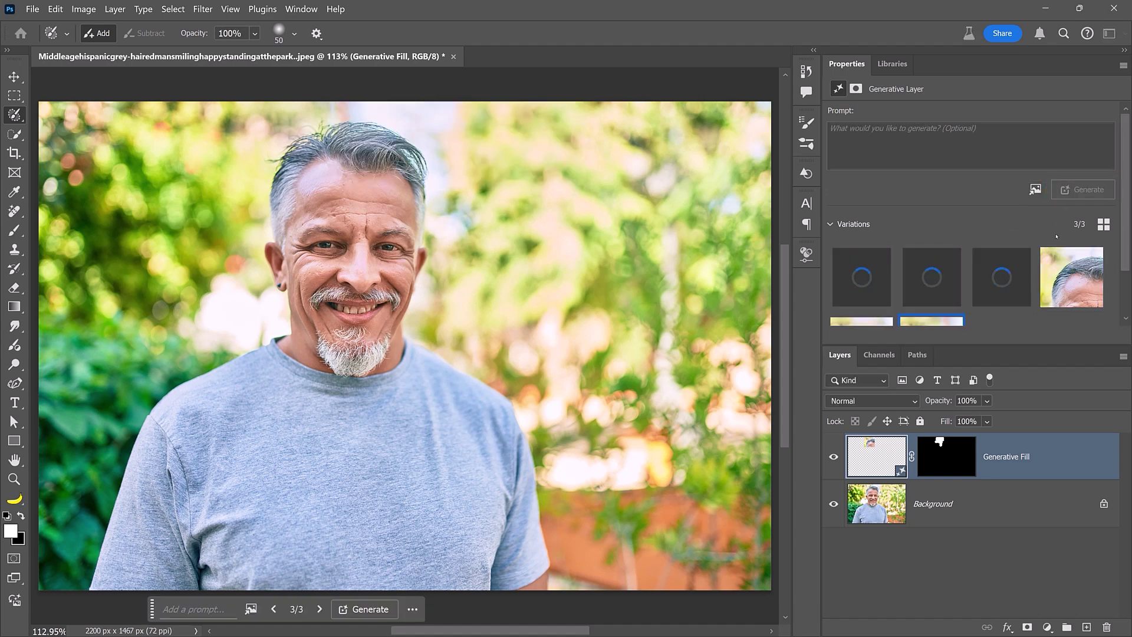
pyautogui.click(942, 269)
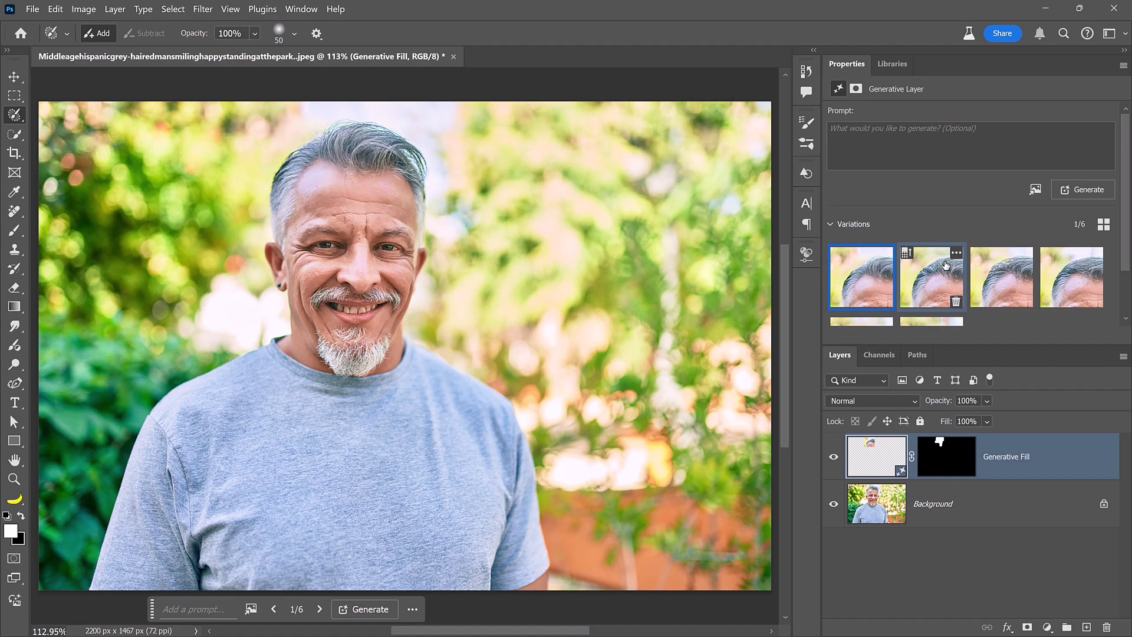
pyautogui.click(1003, 284)
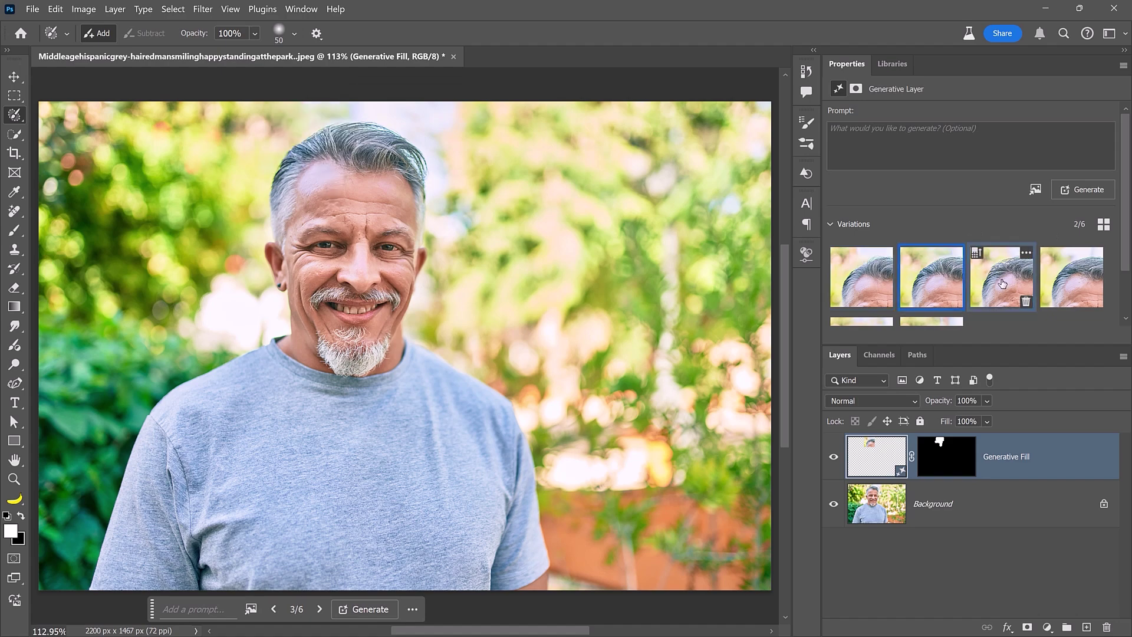
pyautogui.click(844, 282)
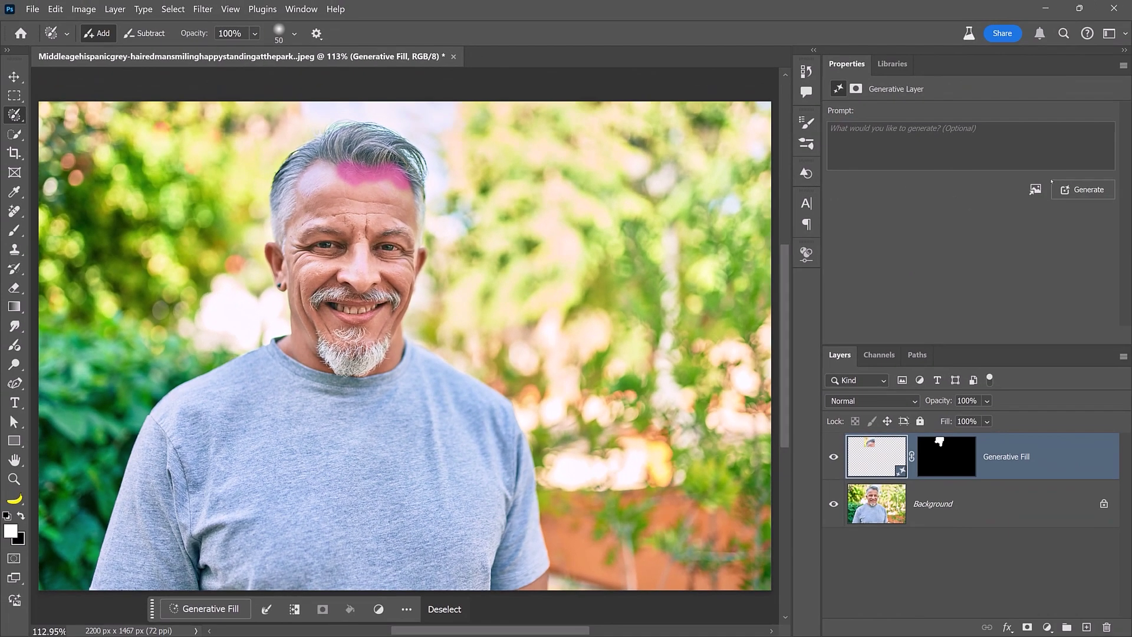
# Generate a Generative Fill 2 layer over the stray forehead strand and preview its three variations
pyautogui.click(1083, 189)
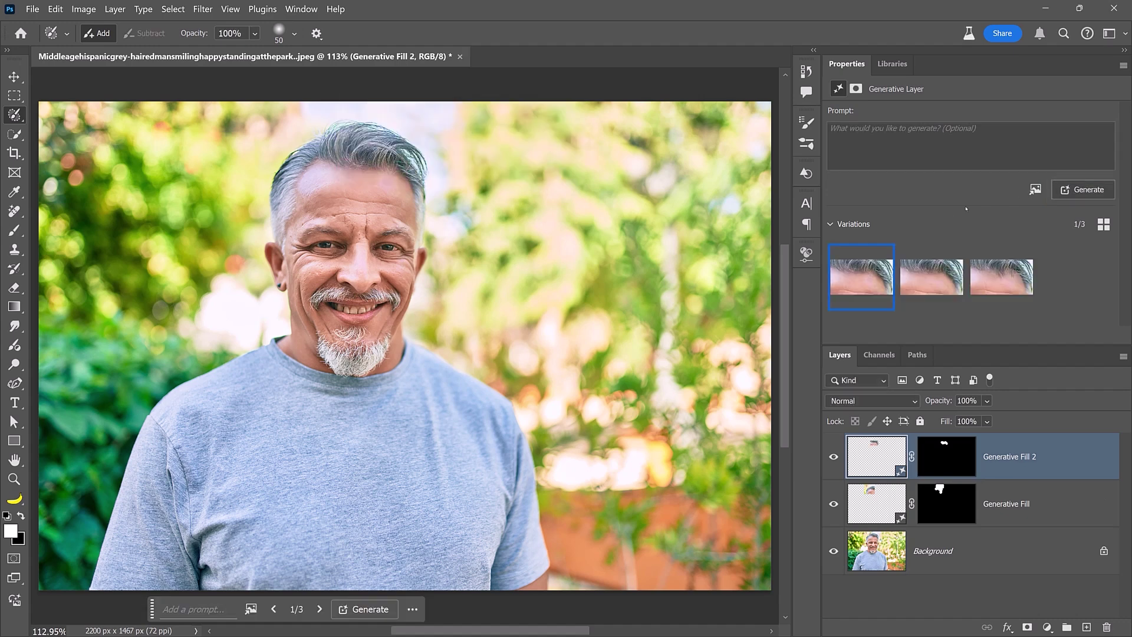
pyautogui.moveTo(922, 266)
pyautogui.moveTo(1001, 276)
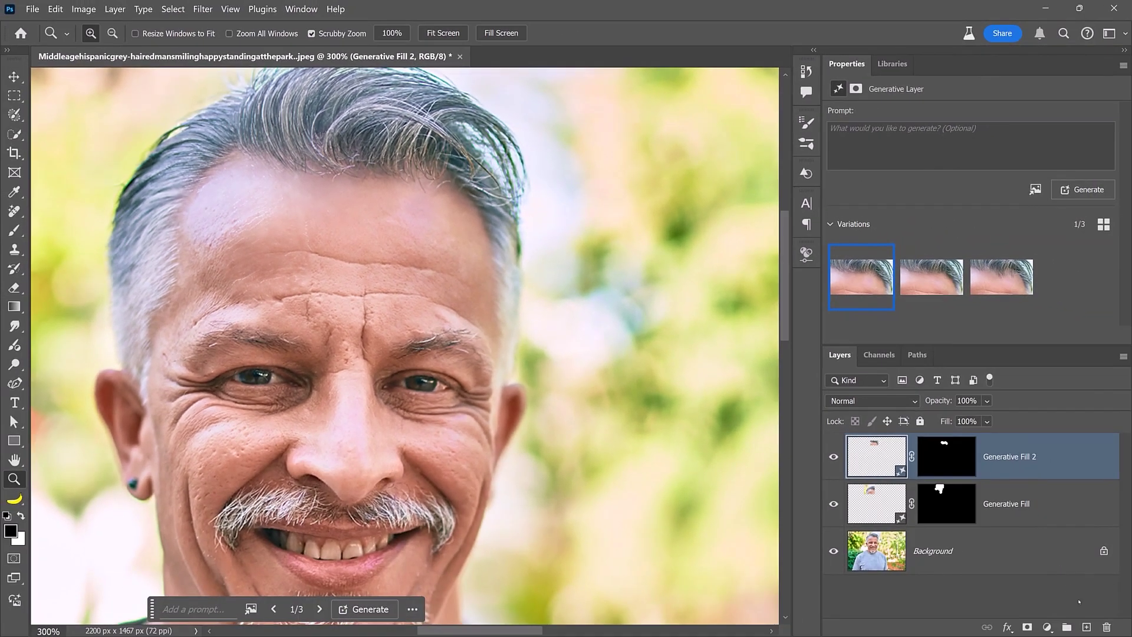
# Add an empty Layer 1 above both fill layers and select the Remove Tool
pyautogui.click(1087, 627)
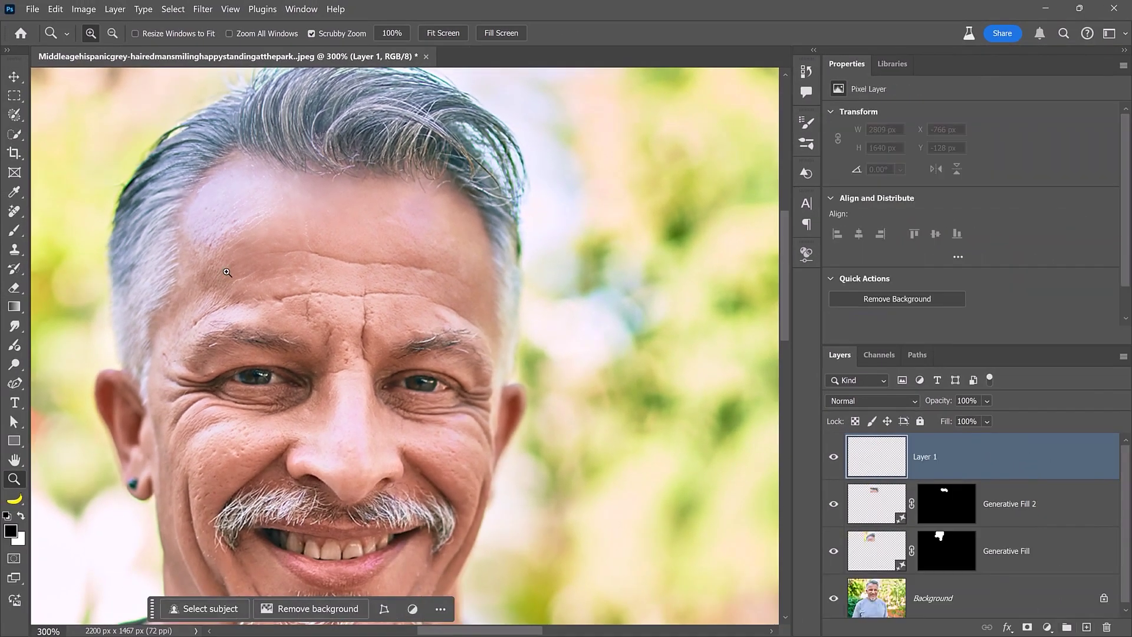
pyautogui.click(14, 211)
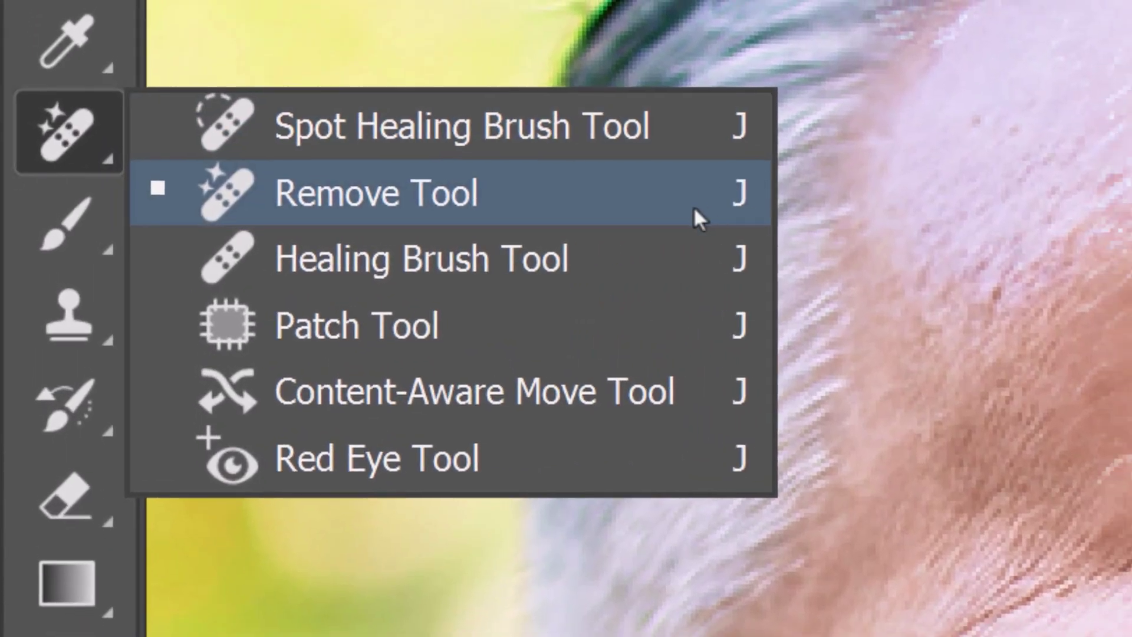
pyautogui.click(713, 207)
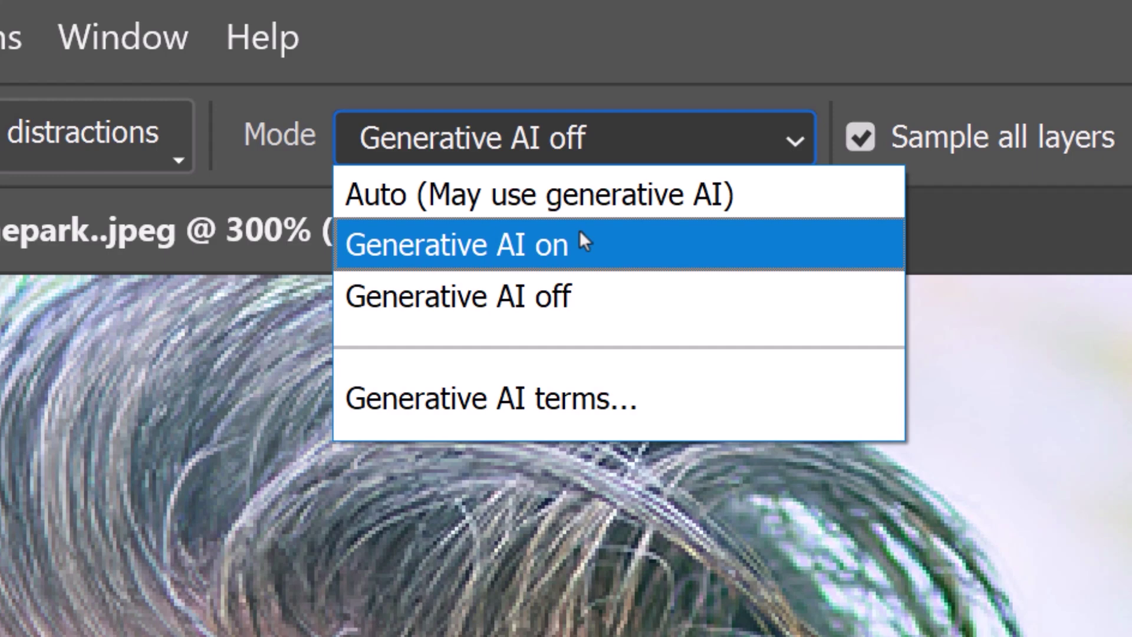
# Set the Remove Tool to Generative AI off and turn off Sample all layers
pyautogui.click(627, 301)
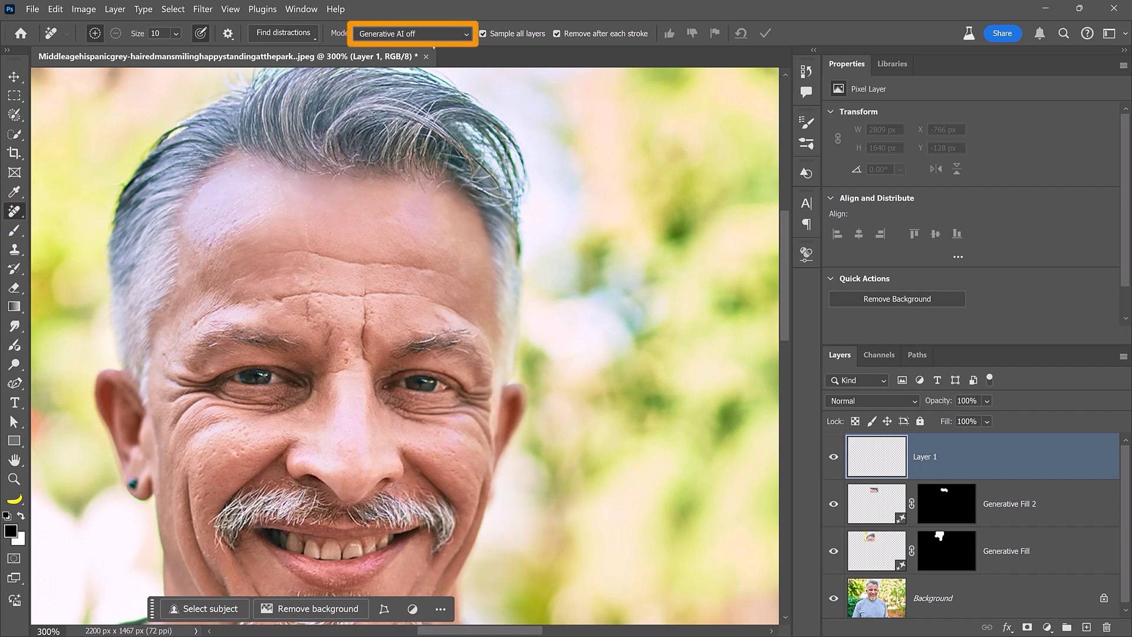
pyautogui.click(483, 34)
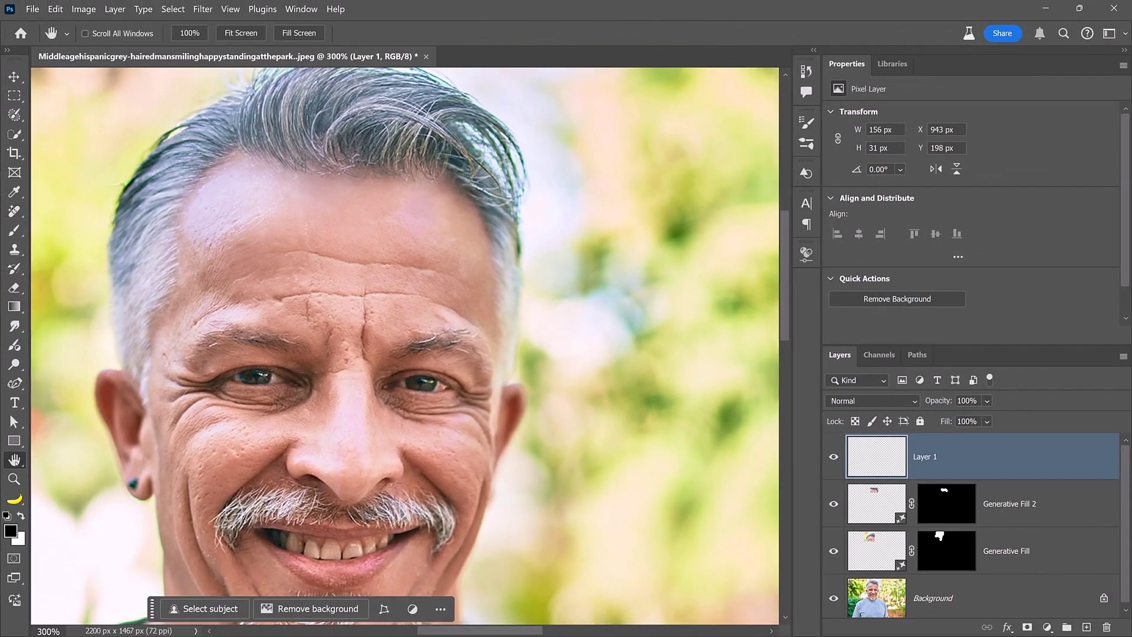
pyautogui.hotkey('ctrl', '0')
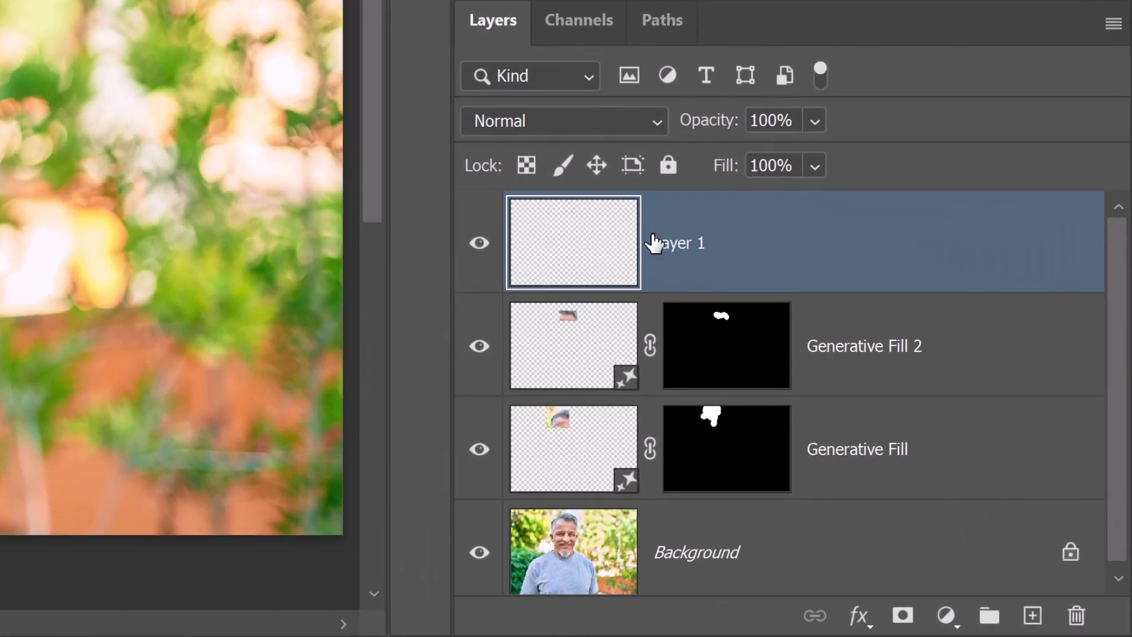
# Group Layer 1 and both Generative Fill layers into Group 1, then toggle its visibility
pyautogui.keyDown('shift'); pyautogui.click(554, 469); pyautogui.keyUp('shift')
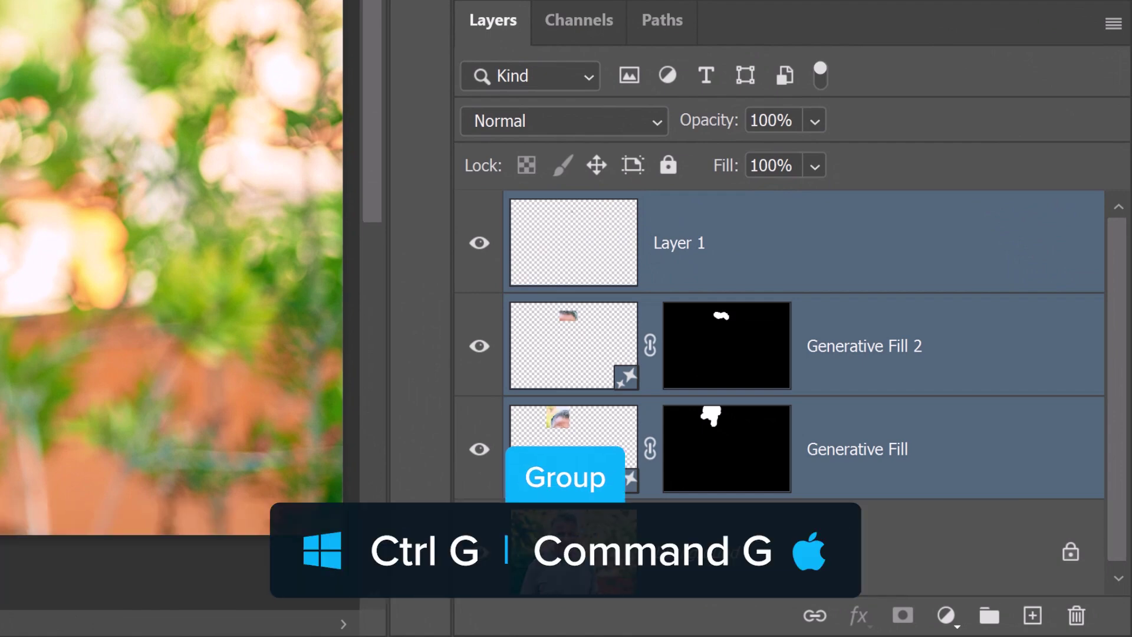
pyautogui.hotkey('ctrl', 'g')
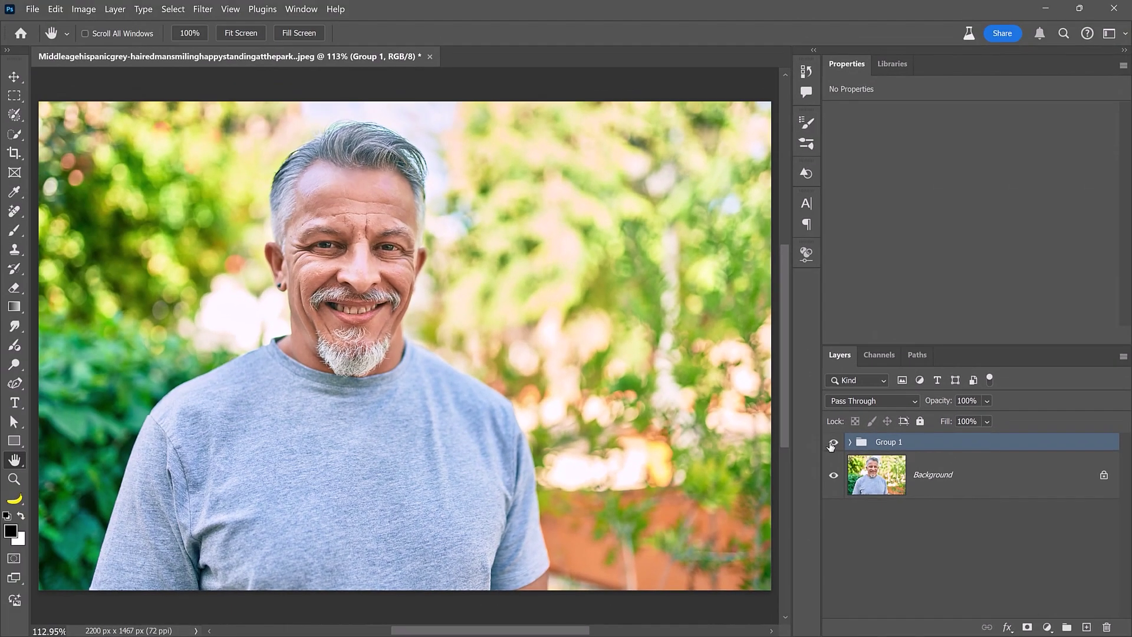
pyautogui.click(679, 348)
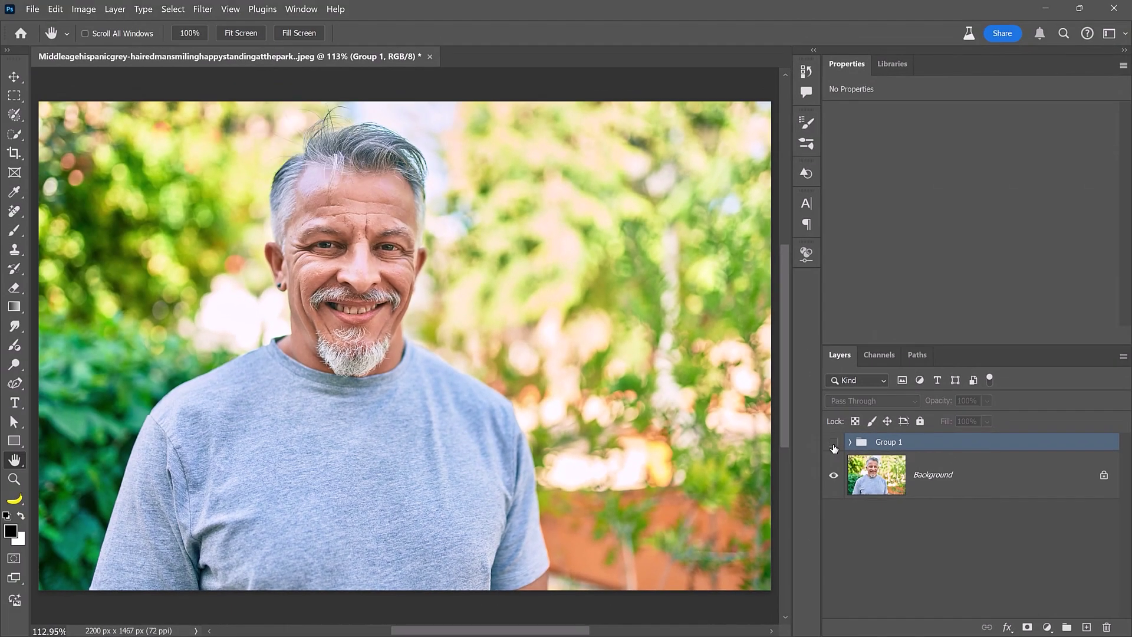
pyautogui.click(834, 444)
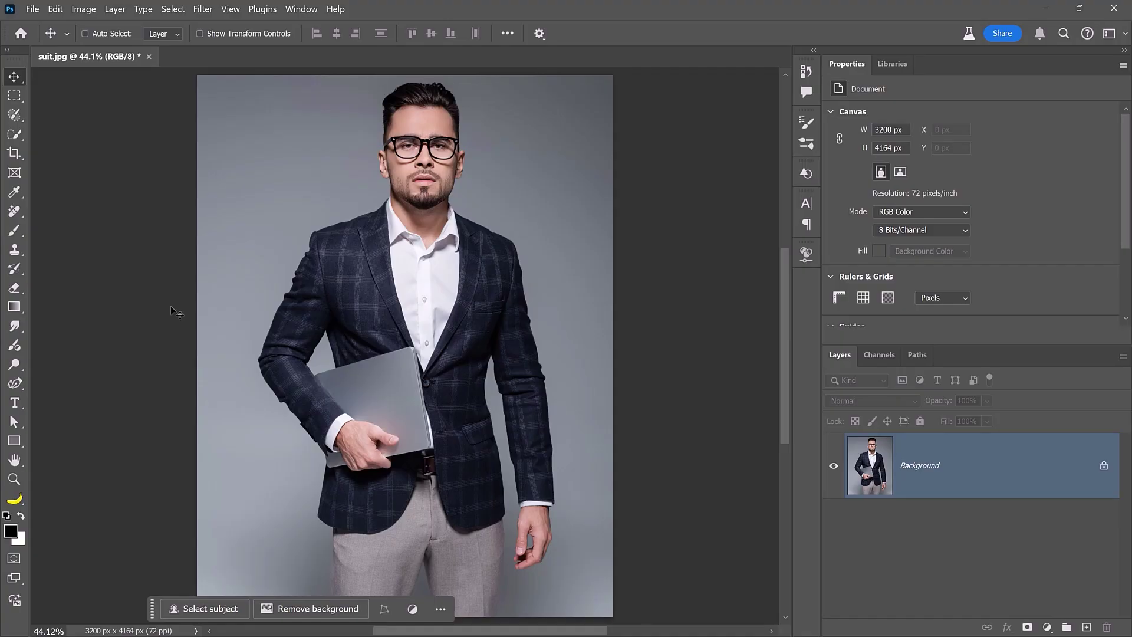
# Brush a selection over the left-thigh trouser wrinkle and generate a prompt-free fill to replace it
pyautogui.press('l')
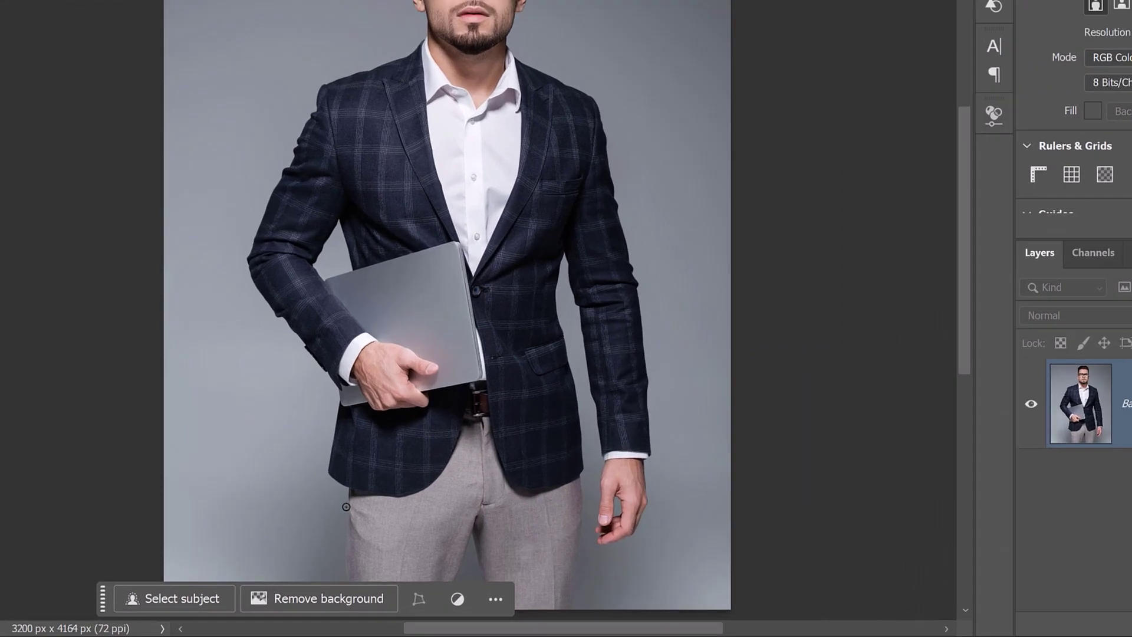
pyautogui.moveTo(328, 540)
pyautogui.mouseDown()
pyautogui.moveTo(347, 548)
pyautogui.moveTo(331, 543)
pyautogui.mouseUp()
pyautogui.moveTo(417, 356)
pyautogui.mouseDown()
pyautogui.moveTo(445, 405)
pyautogui.moveTo(505, 441)
pyautogui.moveTo(402, 416)
pyautogui.moveTo(403, 354)
pyautogui.moveTo(435, 349)
pyautogui.mouseUp()
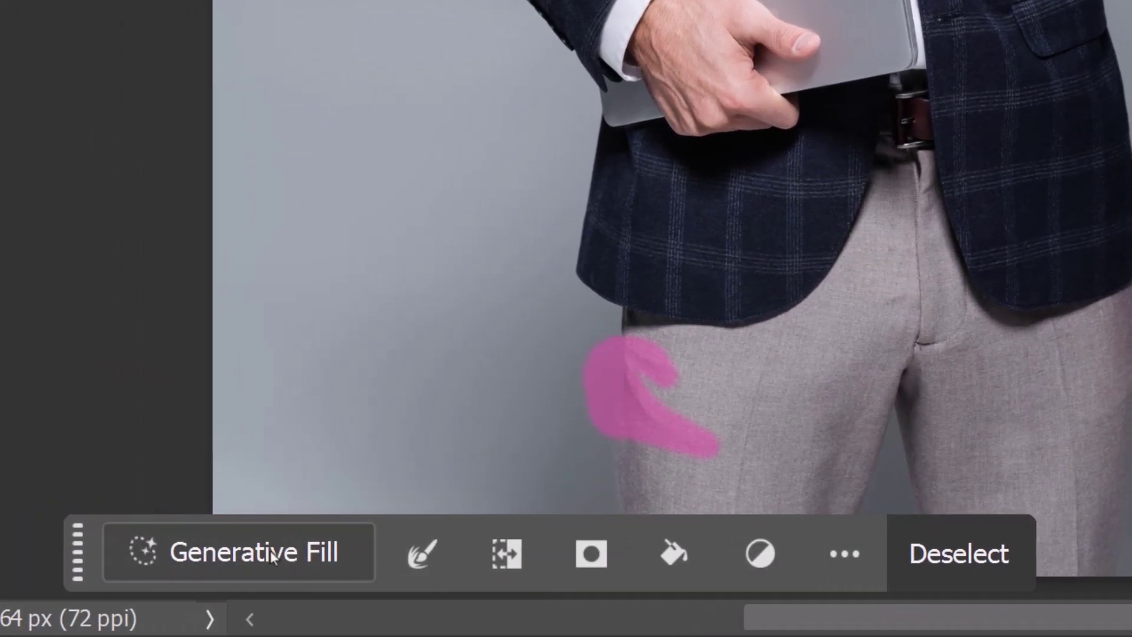
pyautogui.click(275, 553)
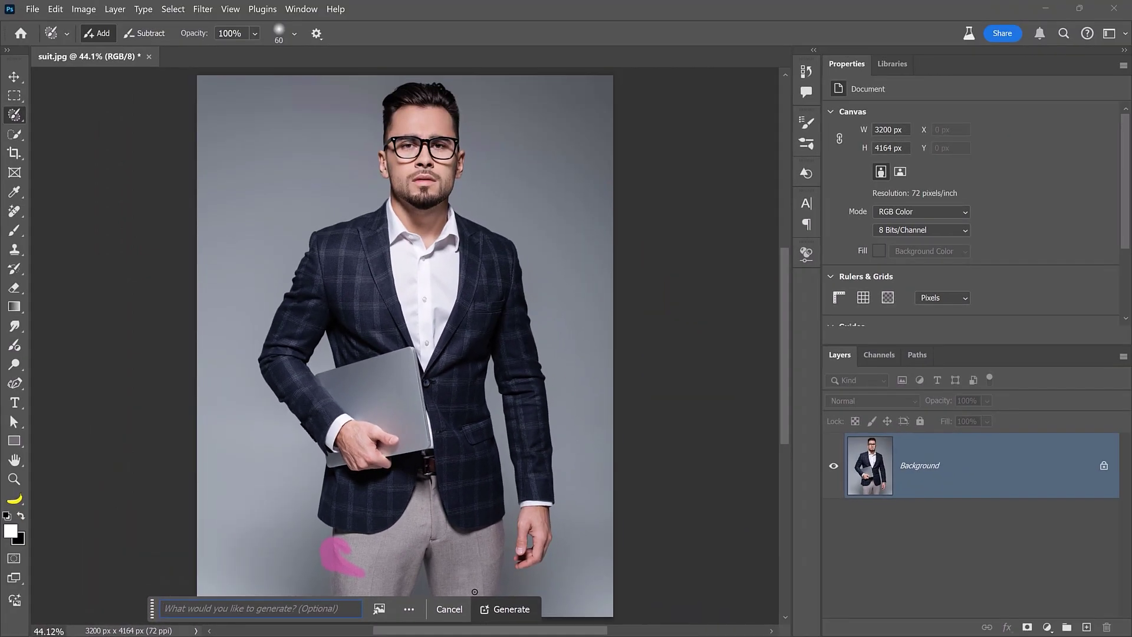
pyautogui.click(507, 609)
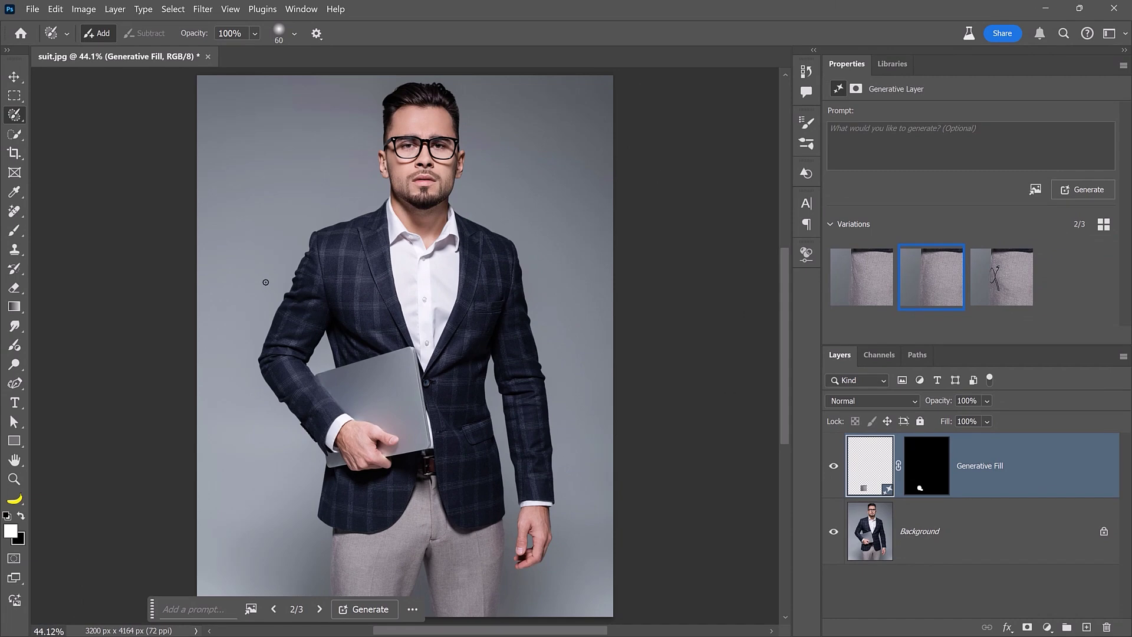
# Generate a fill over the wrinkled left shoulder, compare variations 2 and 3, and keep variation 1
pyautogui.scroll(5, 273, 258)
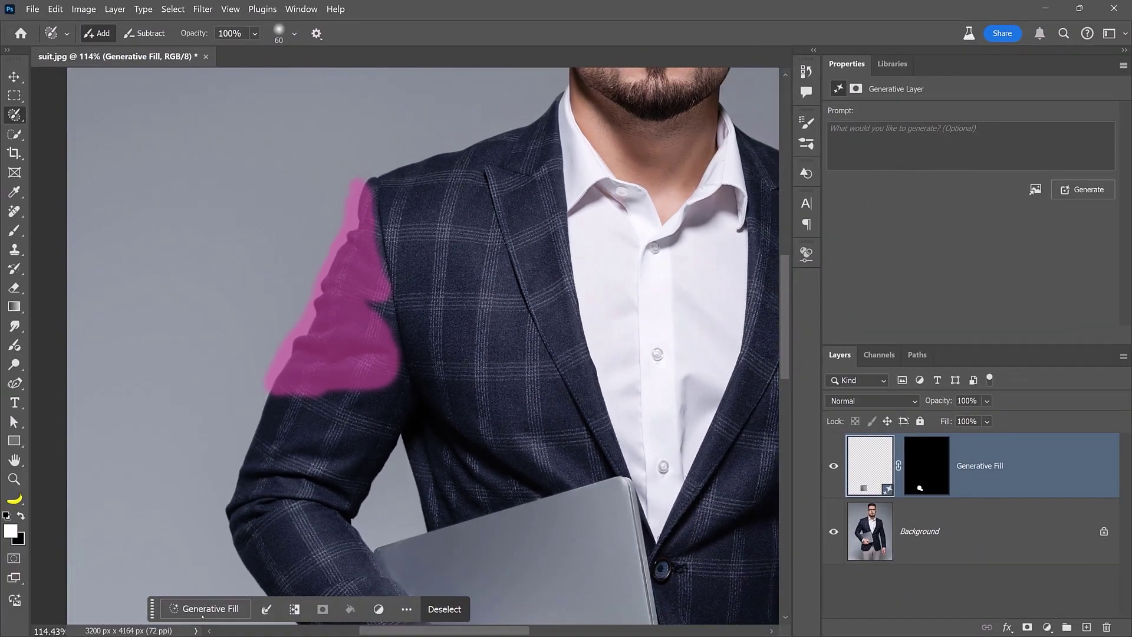
pyautogui.click(213, 608)
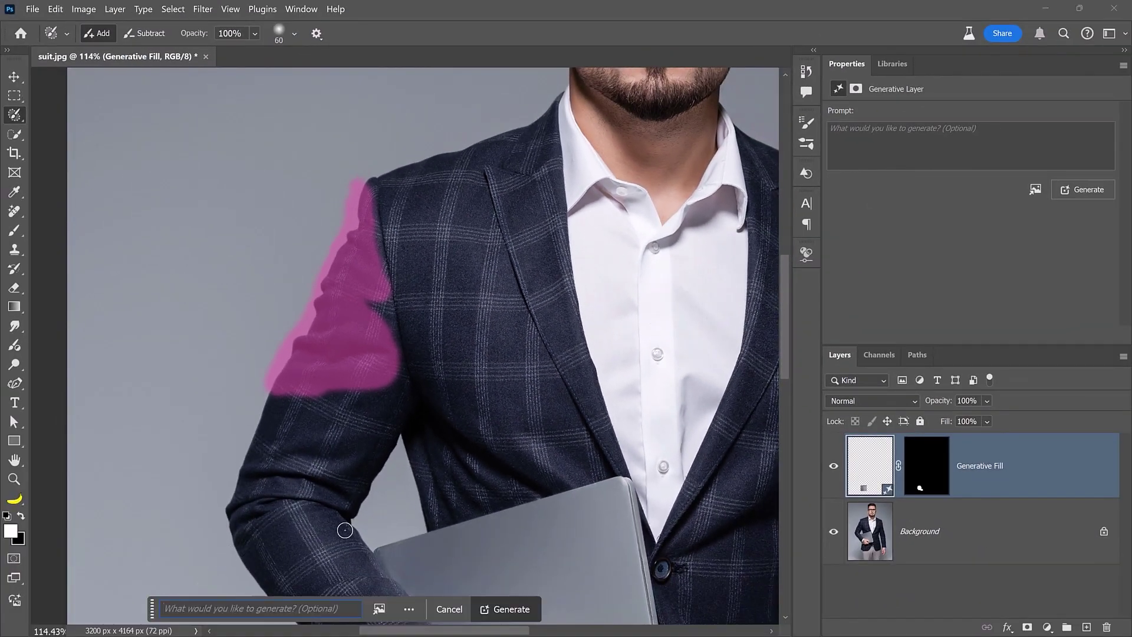
pyautogui.click(504, 609)
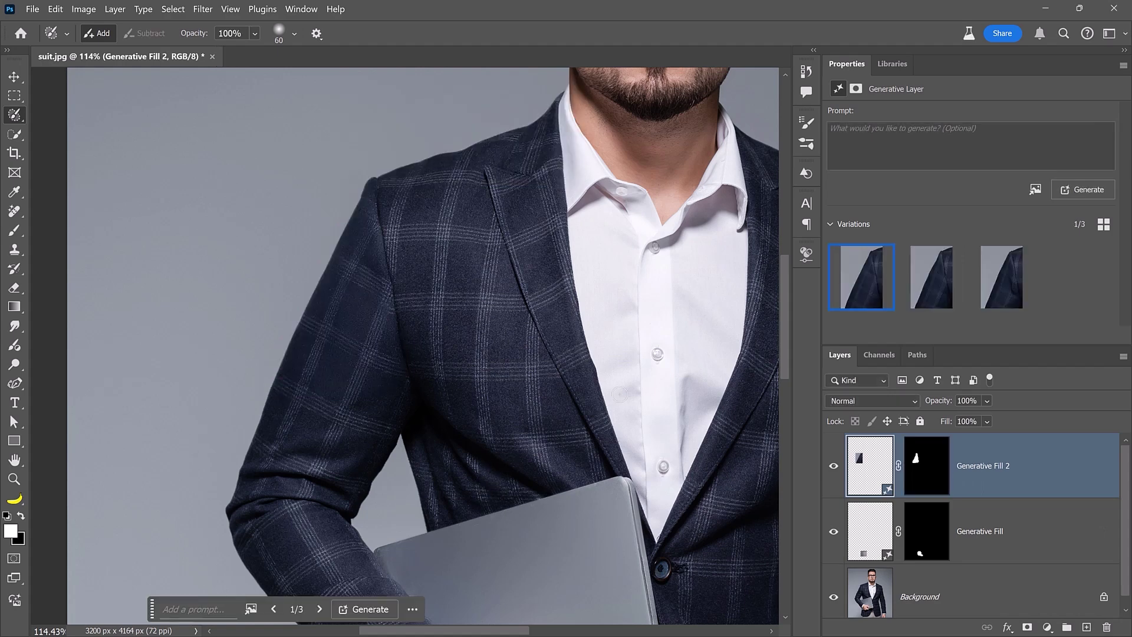
pyautogui.click(913, 288)
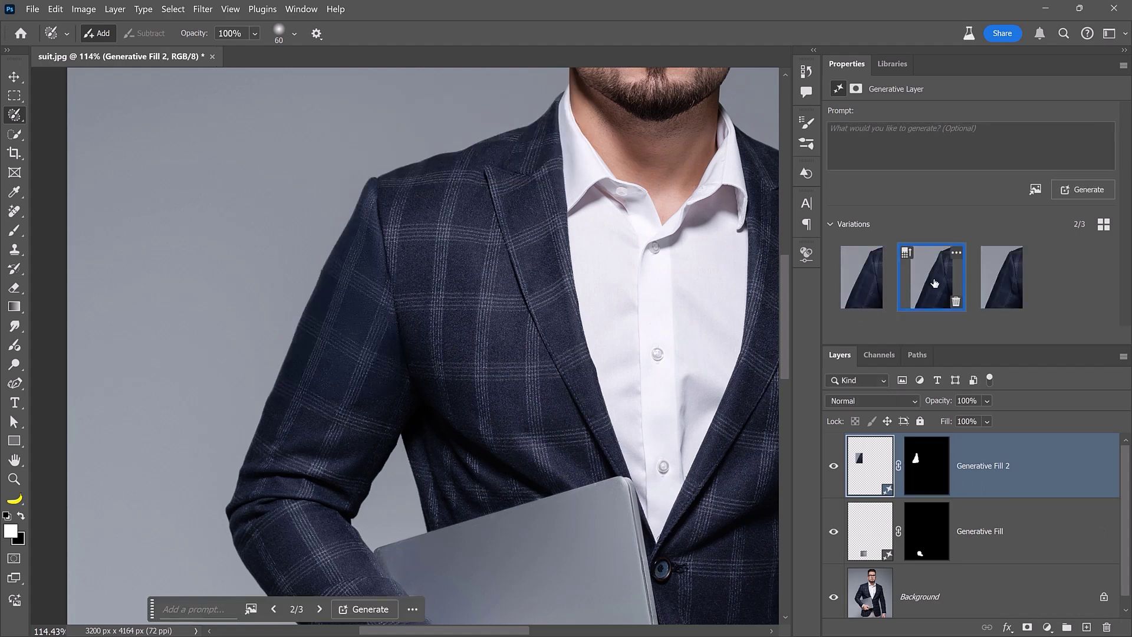
pyautogui.click(994, 279)
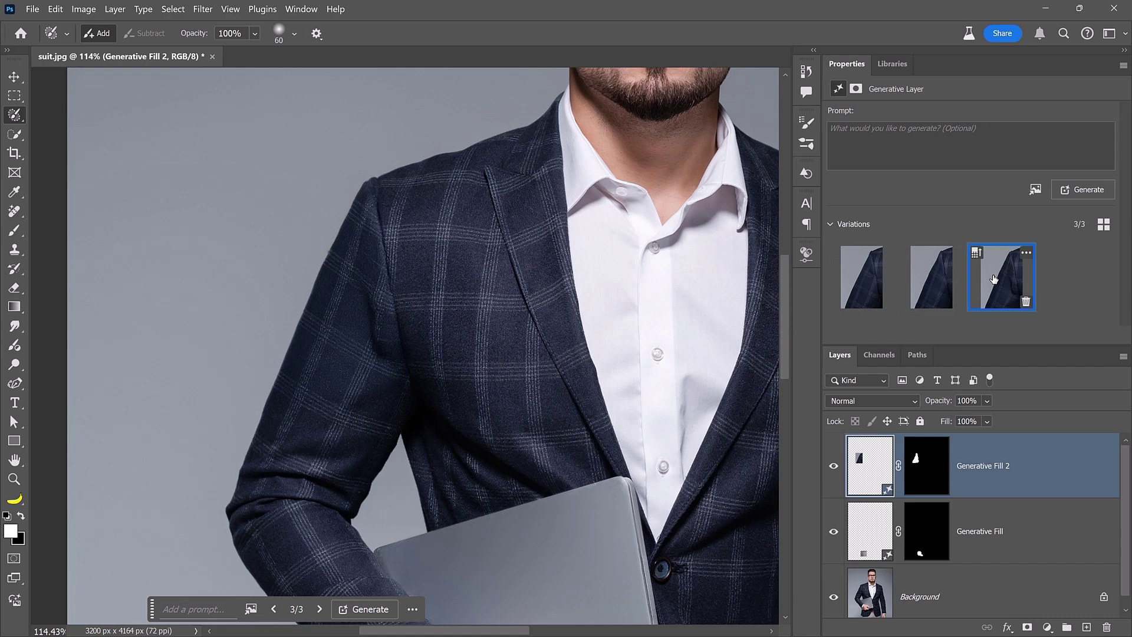
pyautogui.click(872, 287)
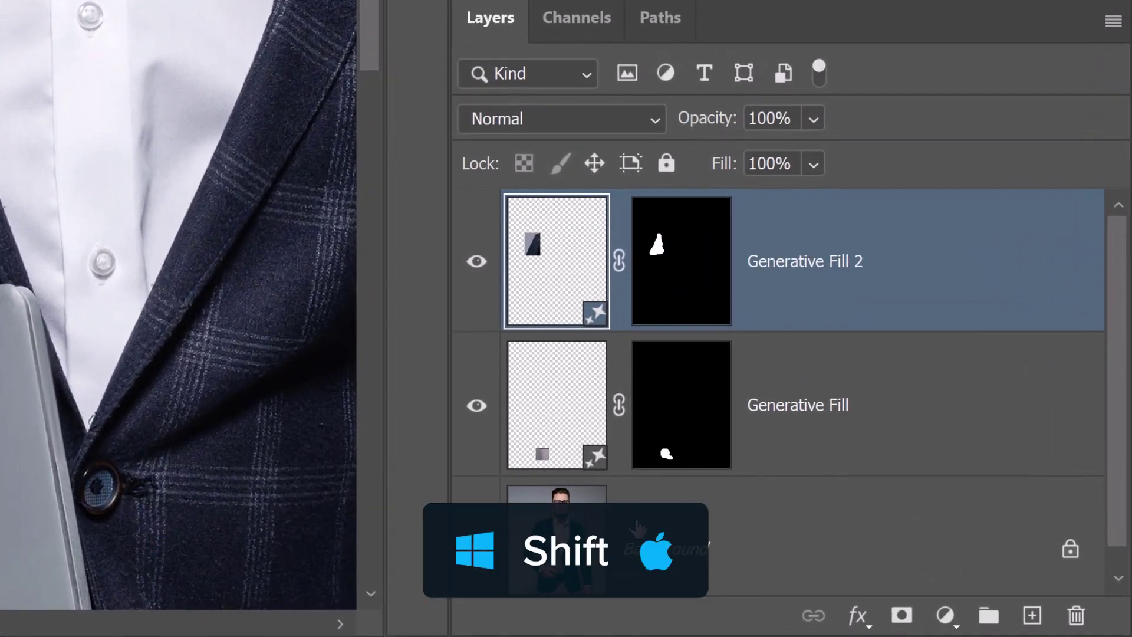
# Convert Generative Fill 2, the first fill layer and Background into one embedded smart object
pyautogui.keyDown('shift'); pyautogui.click(647, 541); pyautogui.keyUp('shift')
pyautogui.rightClick(647, 542)
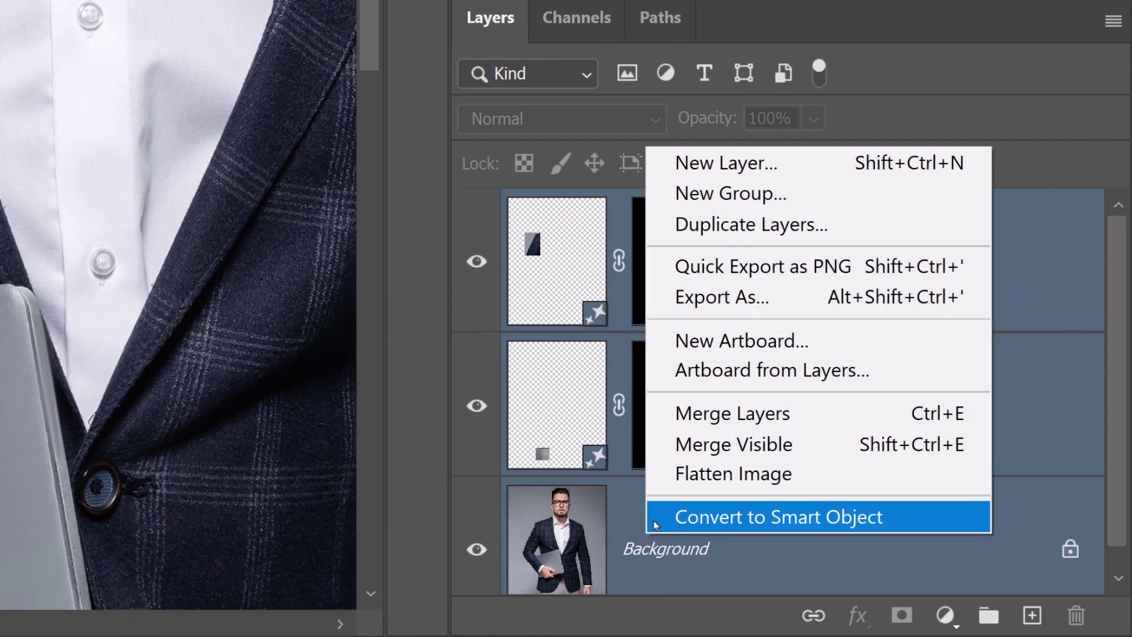
pyautogui.click(656, 522)
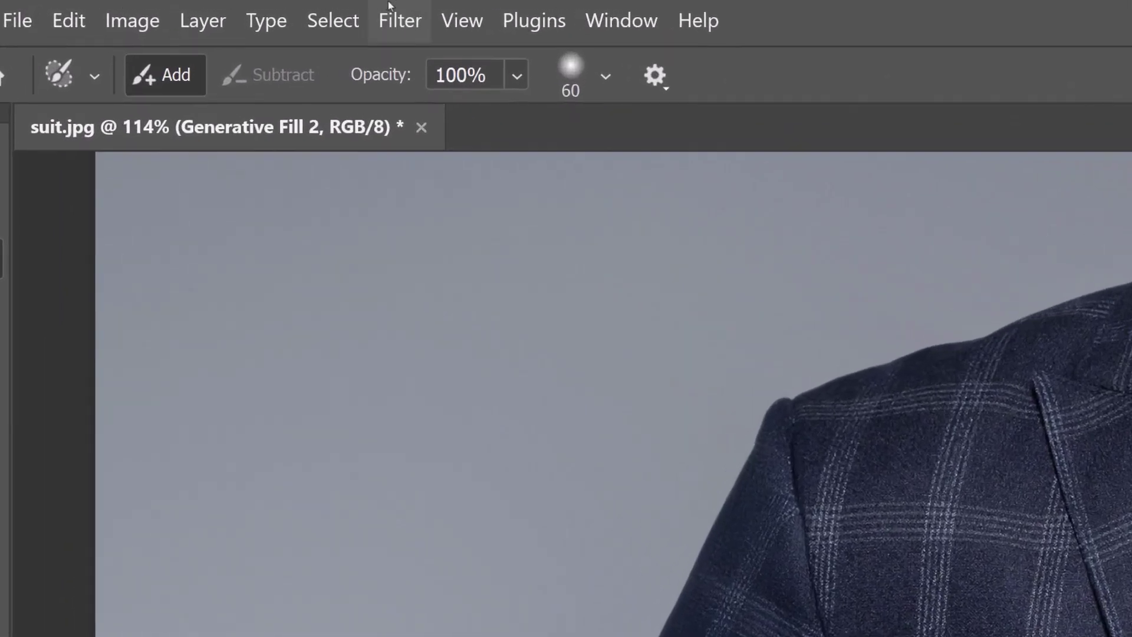
# Reshape the suit portrait with Liquify and apply it as a smart filter
pyautogui.click(202, 8)
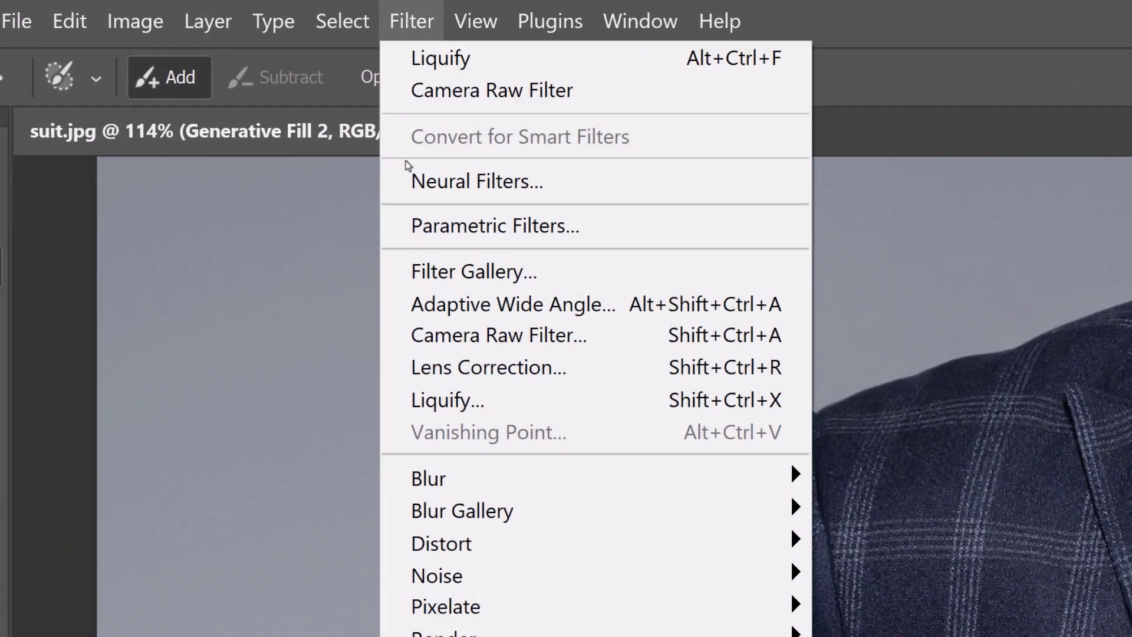
pyautogui.click(477, 408)
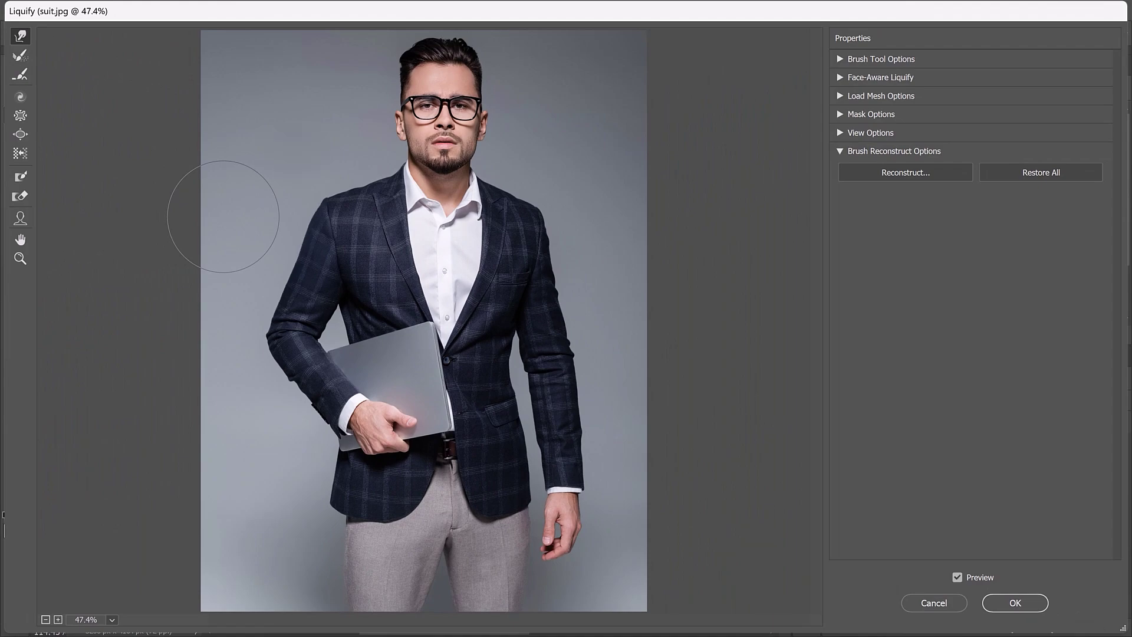
pyautogui.click(1019, 596)
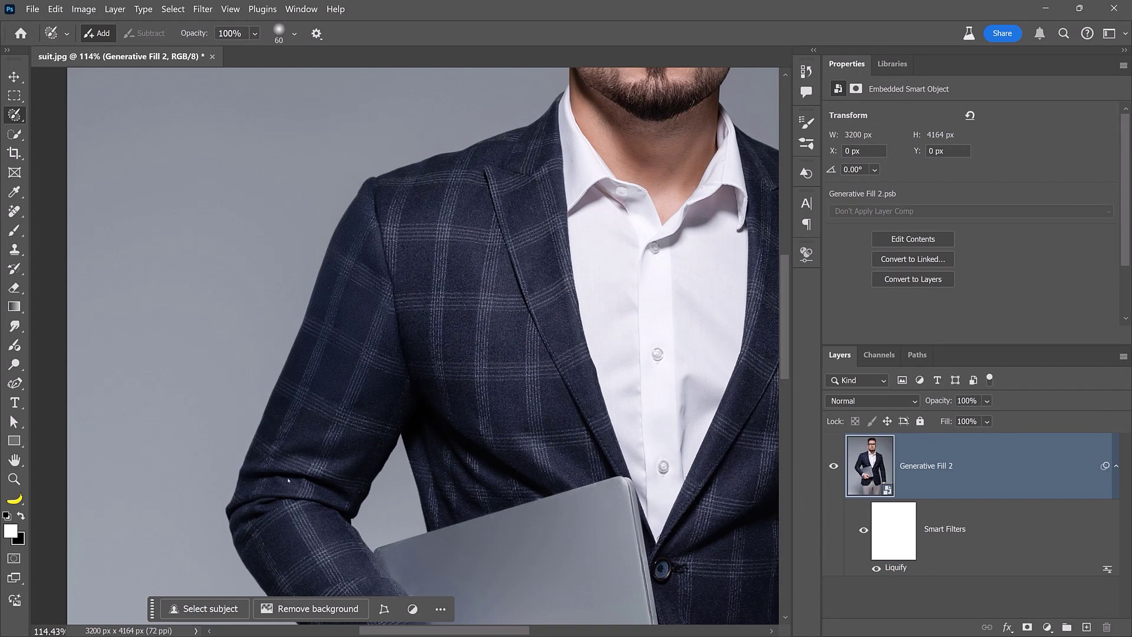
# Open the smart object's contents and paint a selection down the shirt to the laptop
pyautogui.doubleClick(867, 474)
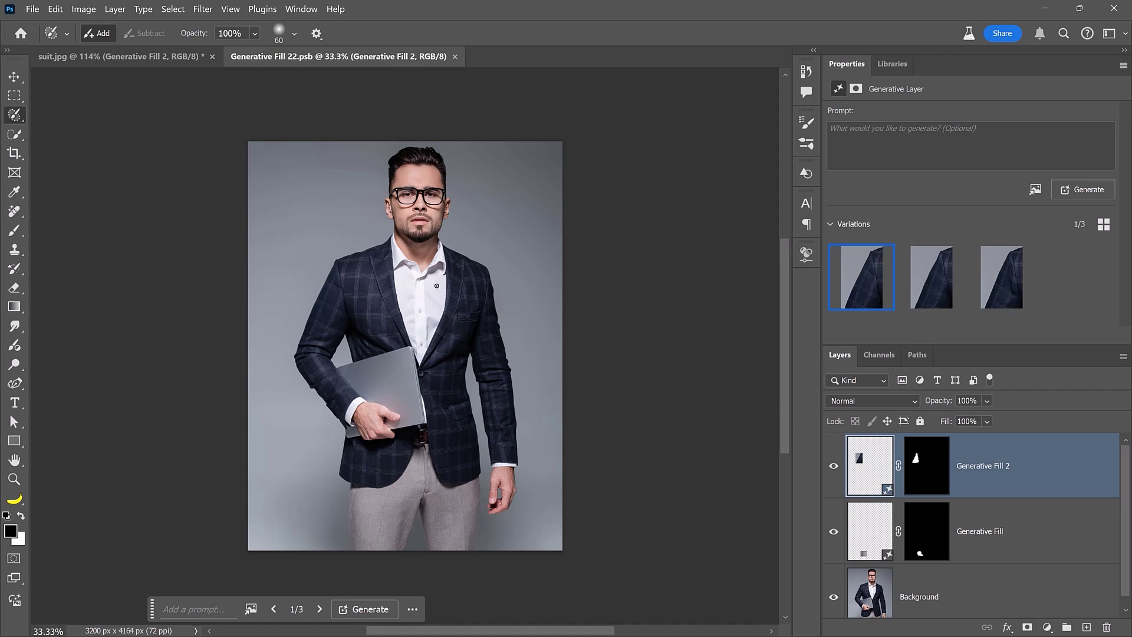
pyautogui.scroll(5, 424, 275)
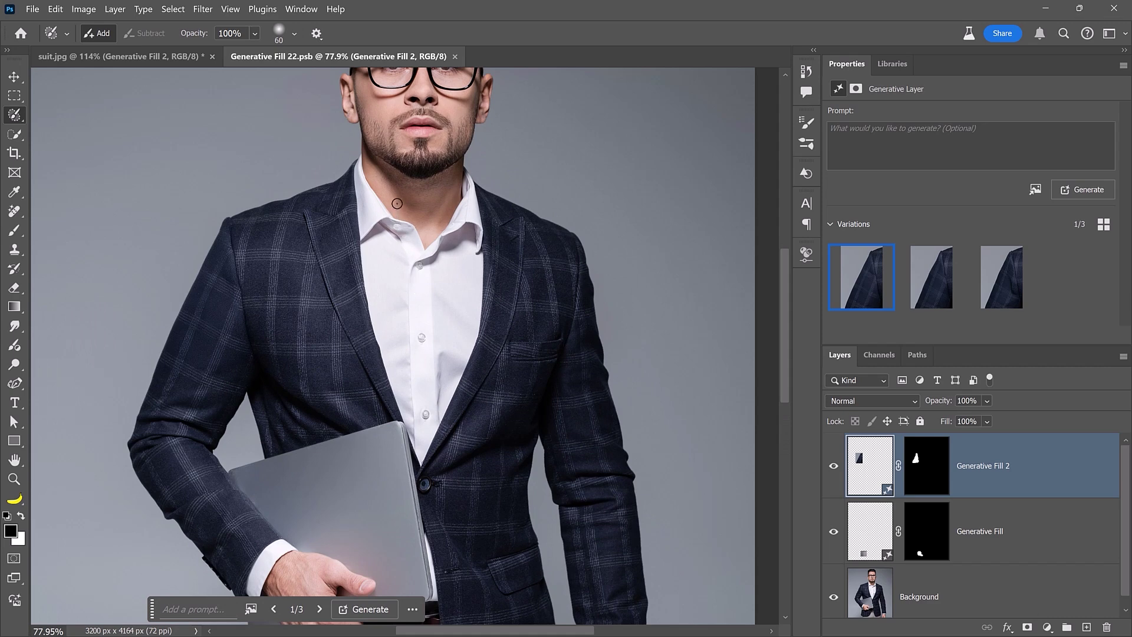
pyautogui.press('x')
pyautogui.moveTo(397, 204)
pyautogui.mouseDown()
pyautogui.moveTo(373, 200)
pyautogui.moveTo(370, 225)
pyautogui.moveTo(422, 460)
pyautogui.moveTo(441, 410)
pyautogui.moveTo(449, 265)
pyautogui.moveTo(477, 254)
pyautogui.moveTo(487, 214)
pyautogui.moveTo(468, 190)
pyautogui.moveTo(401, 203)
pyautogui.mouseUp()
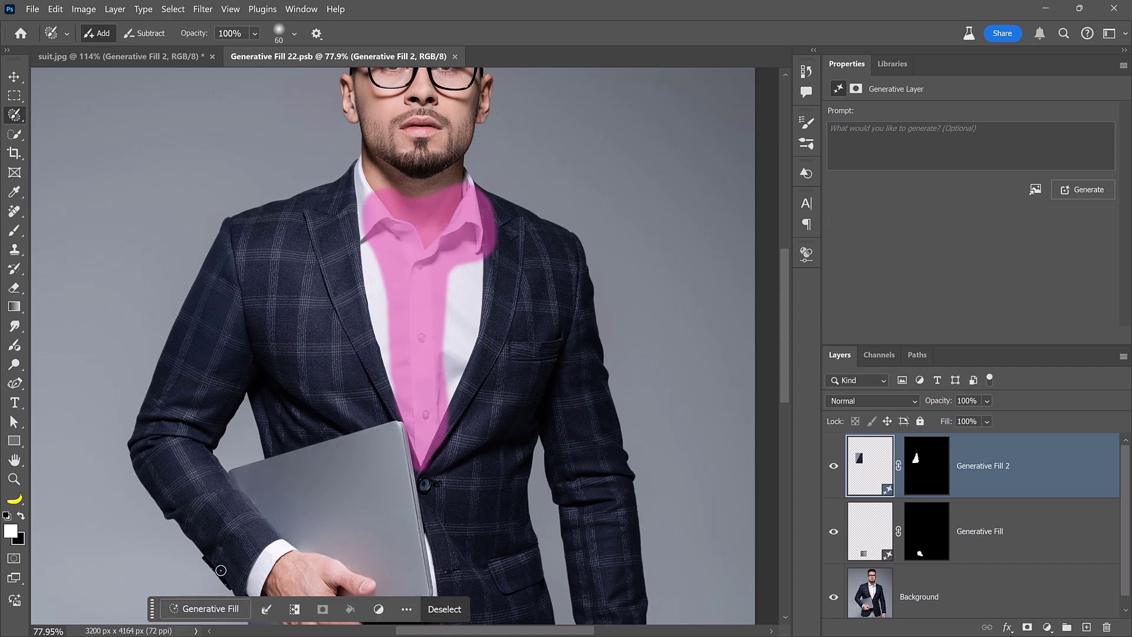
# Generative Fill 'black tie' in the selection, keeping the third, darkest variation
pyautogui.click(206, 609)
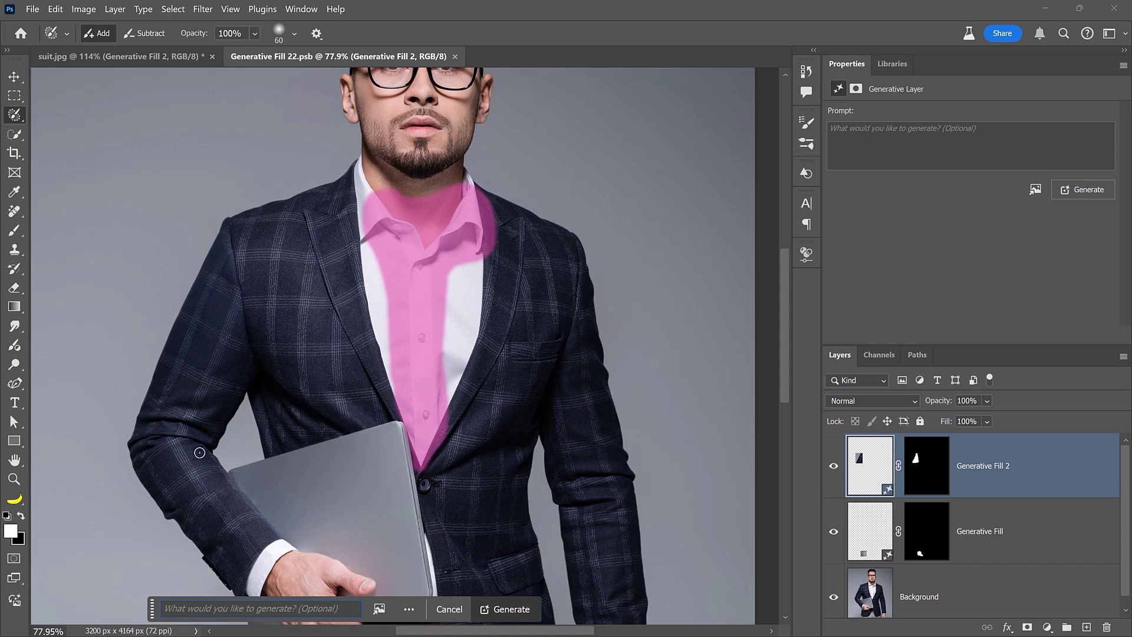
pyautogui.write('black tie')
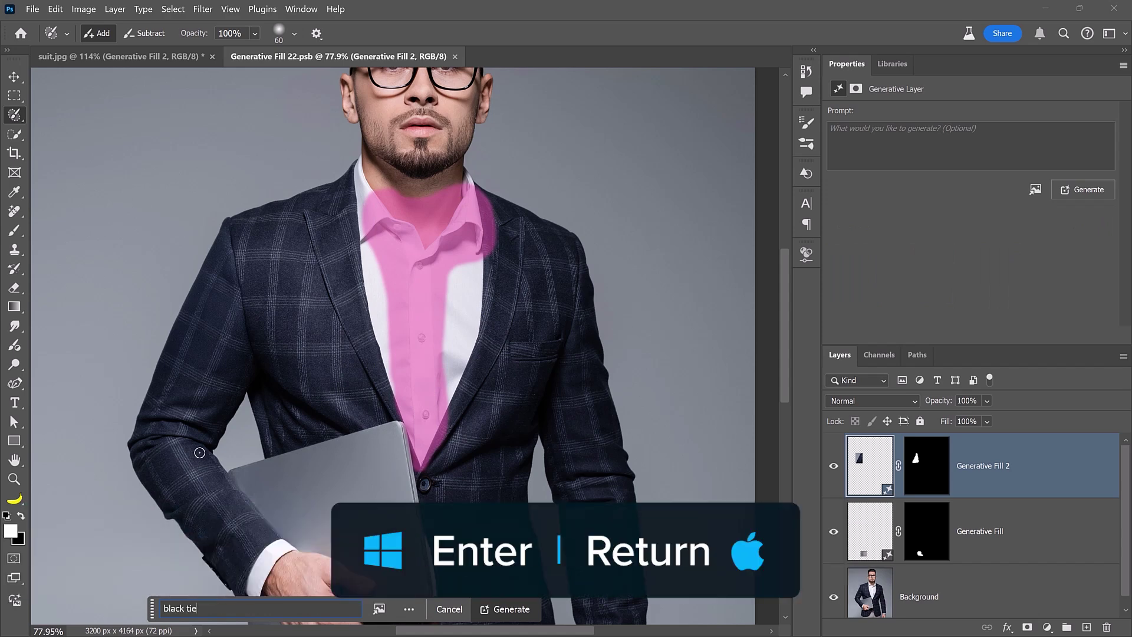
pyautogui.press('Return')
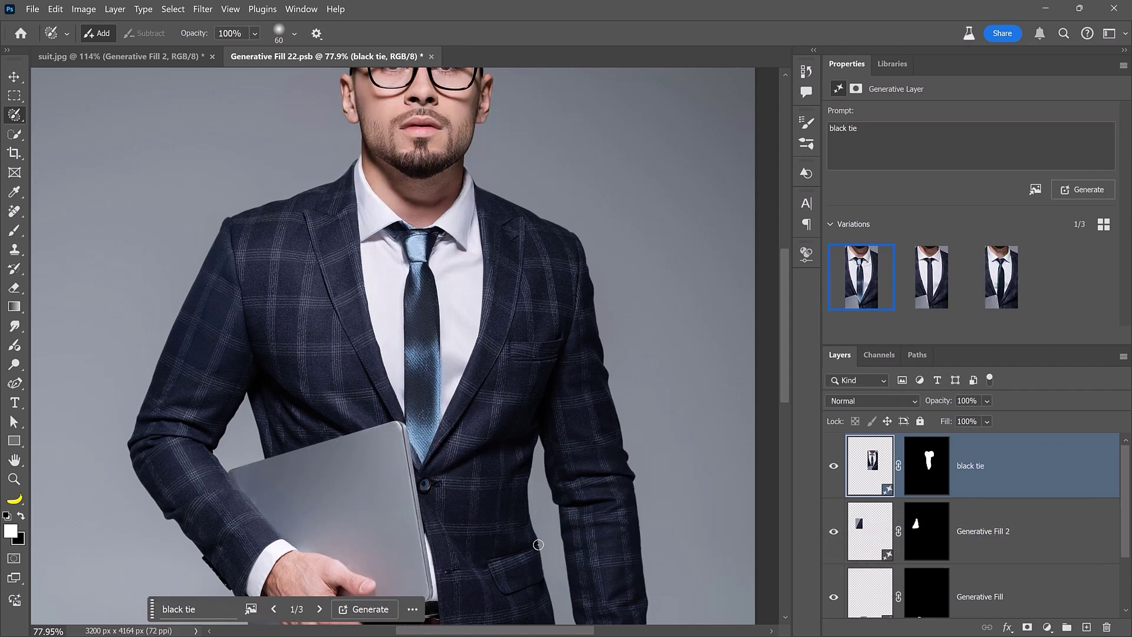
pyautogui.click(932, 289)
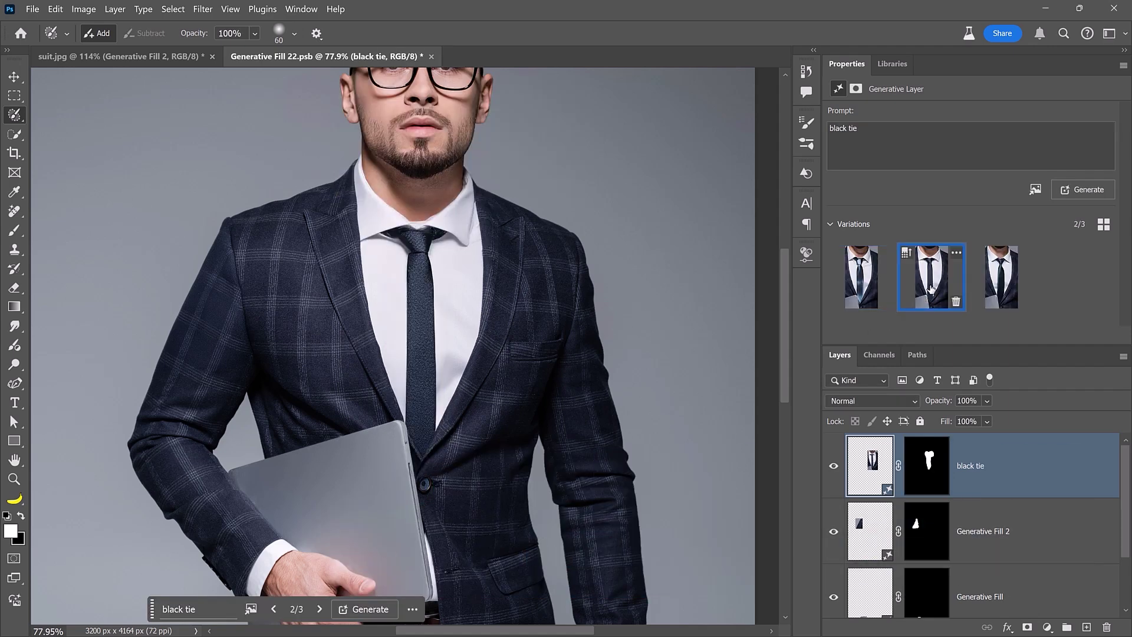
pyautogui.click(997, 286)
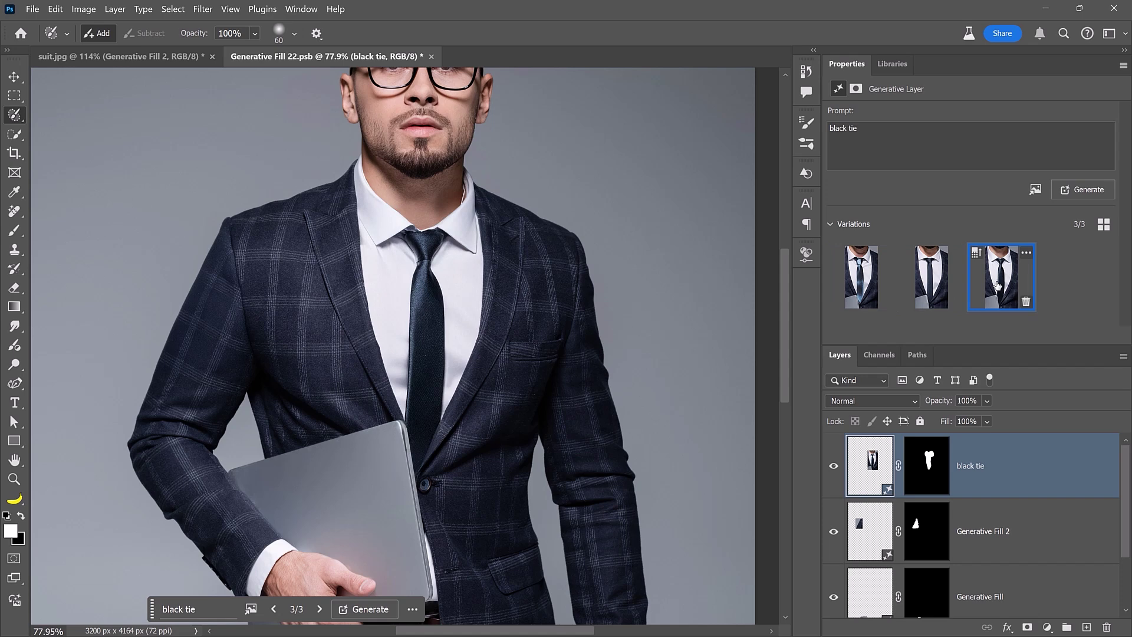
pyautogui.click(834, 467)
pyautogui.click(834, 469)
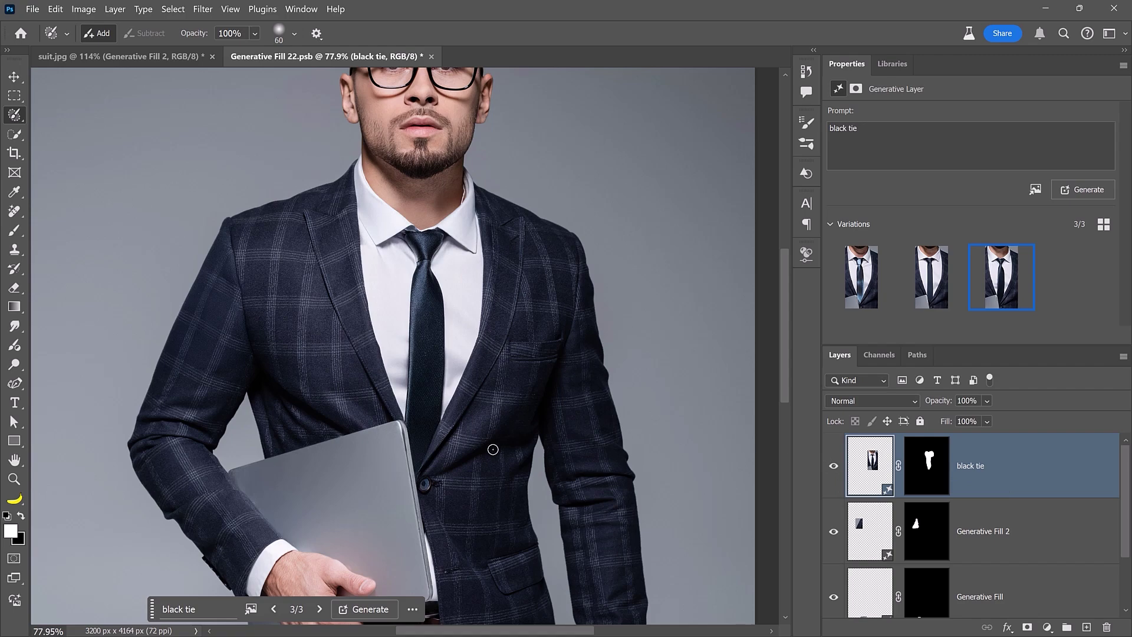
# Zoom in on the laptop corner and toggle the black tie layer to compare with the original
pyautogui.press('z')
pyautogui.click(384, 391)
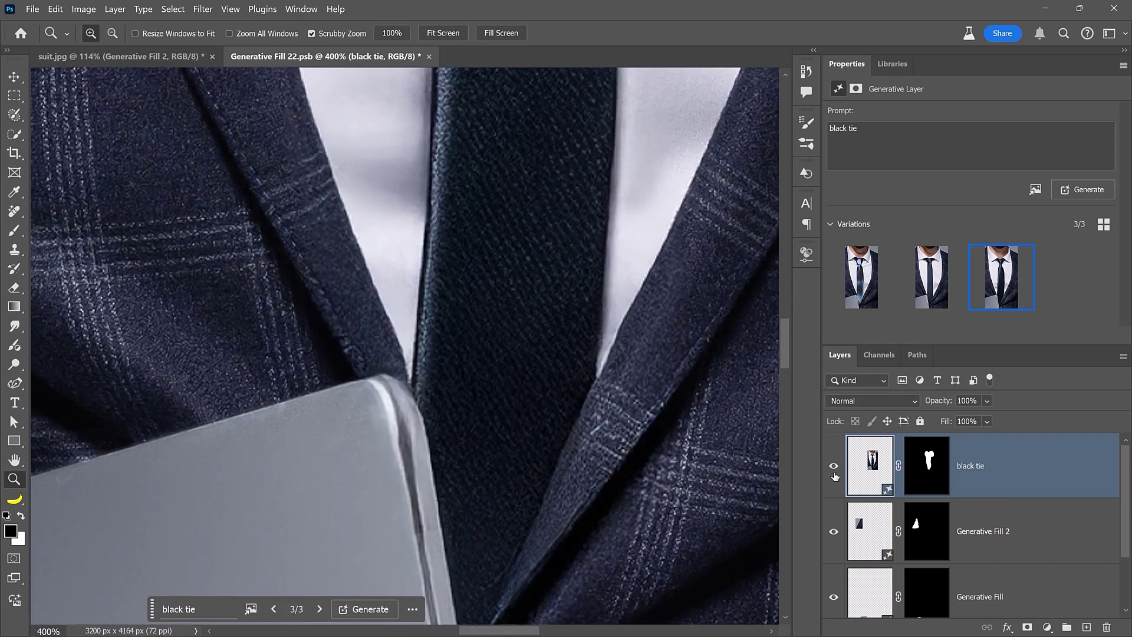
pyautogui.click(834, 473)
pyautogui.click(834, 473)
pyautogui.click(834, 473)
pyautogui.click(834, 473)
pyautogui.click(834, 473)
pyautogui.click(833, 473)
# Paint black on the black tie layer mask to trim the tie off the laptop corner
pyautogui.click(922, 454)
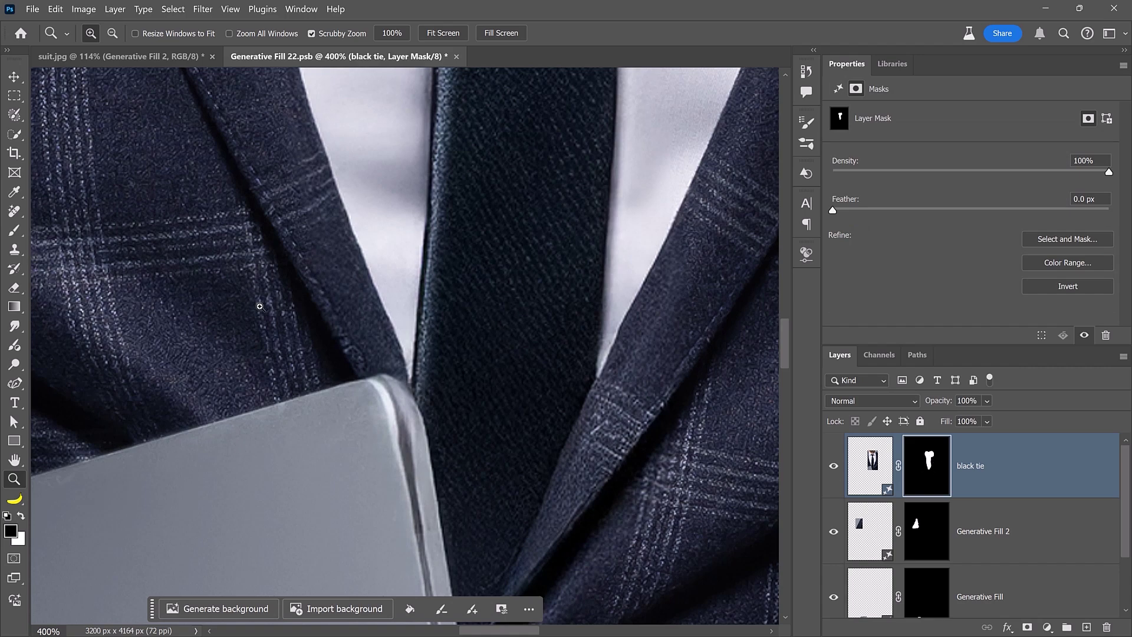
pyautogui.moveTo(14, 231); pyautogui.dragTo(71, 231)
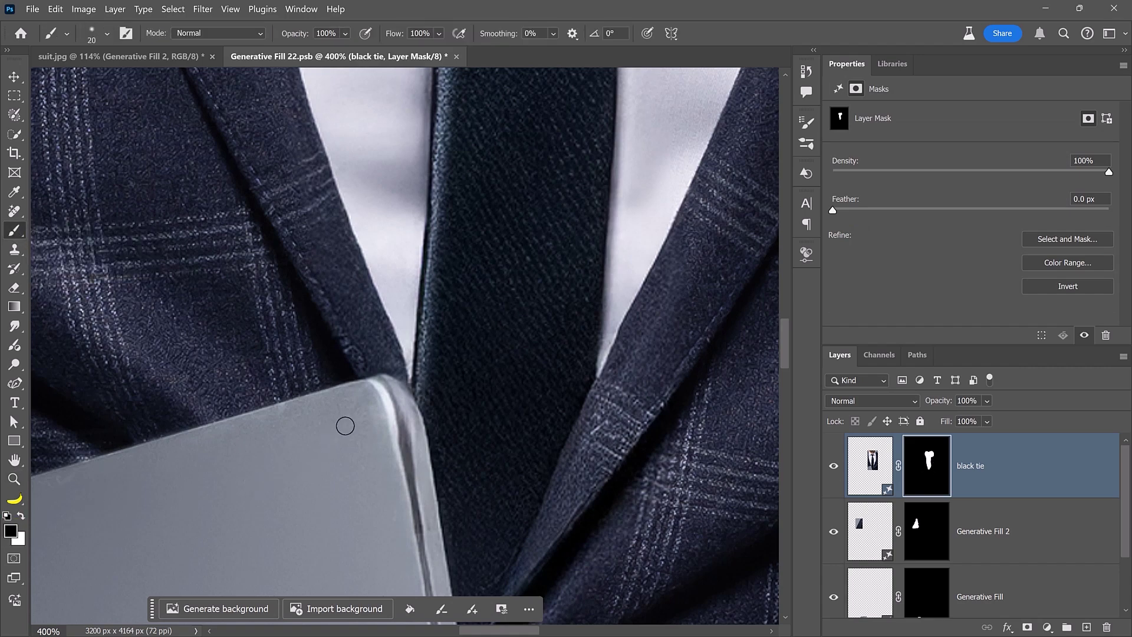
pyautogui.moveTo(389, 437)
pyautogui.mouseDown()
pyautogui.moveTo(384, 382)
pyautogui.moveTo(395, 392)
pyautogui.moveTo(377, 377)
pyautogui.moveTo(405, 510)
pyautogui.moveTo(400, 431)
pyautogui.moveTo(435, 615)
pyautogui.moveTo(393, 407)
pyautogui.moveTo(421, 470)
pyautogui.moveTo(410, 438)
pyautogui.moveTo(440, 587)
pyautogui.moveTo(387, 393)
pyautogui.mouseUp()
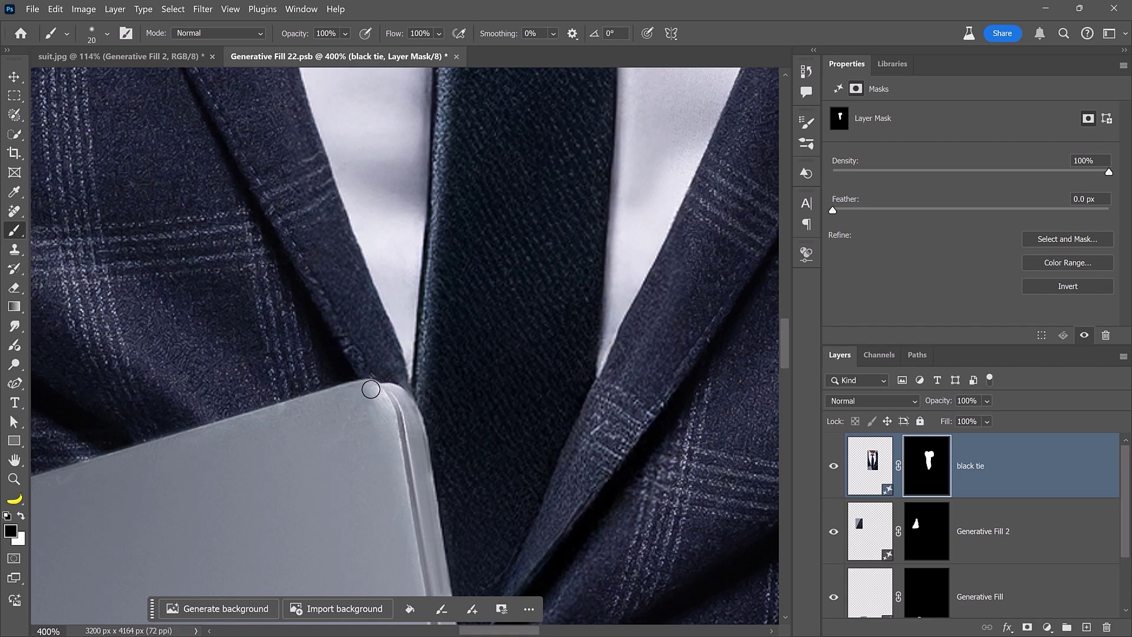
# Fit the image on screen, check the tie, and close Generative Fill 22.psb saving changes
pyautogui.doubleClick(14, 459)
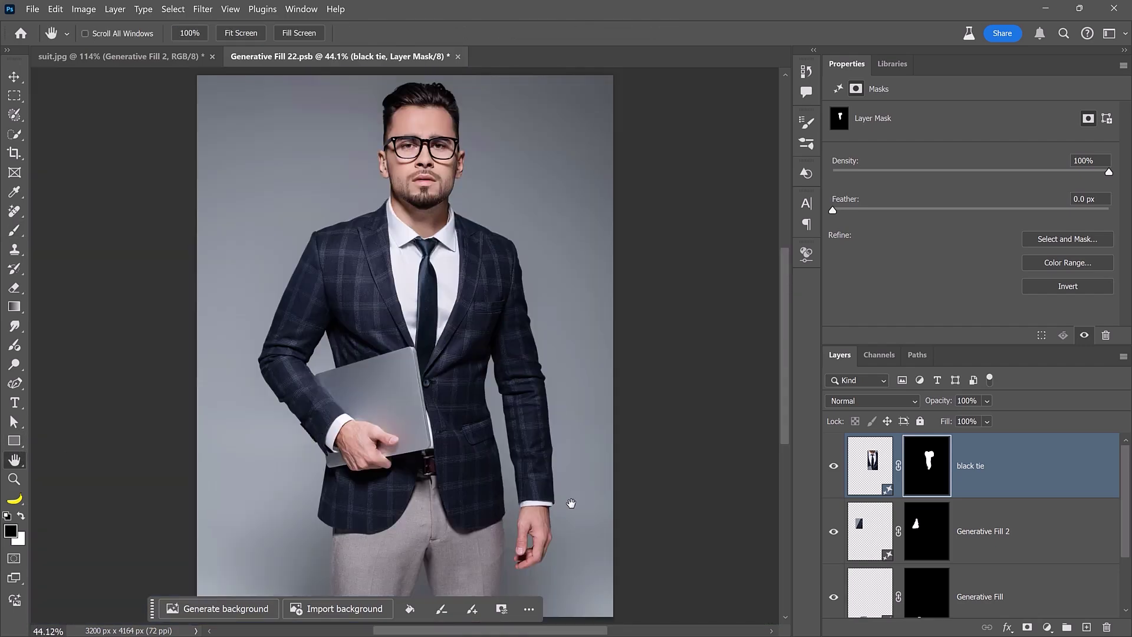
pyautogui.click(834, 467)
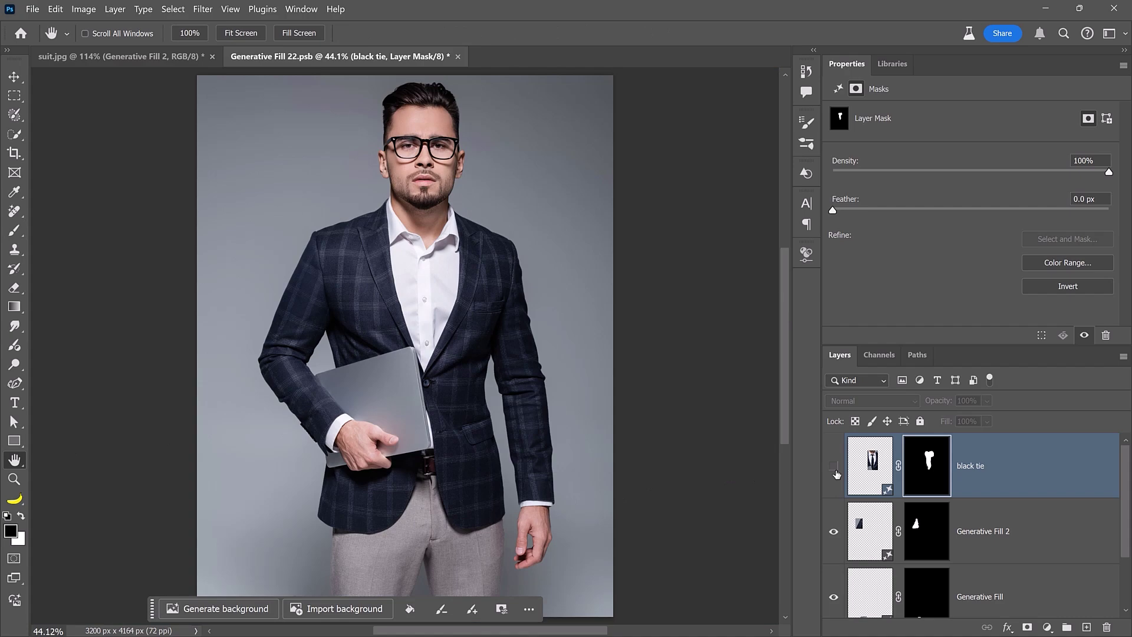
pyautogui.click(834, 467)
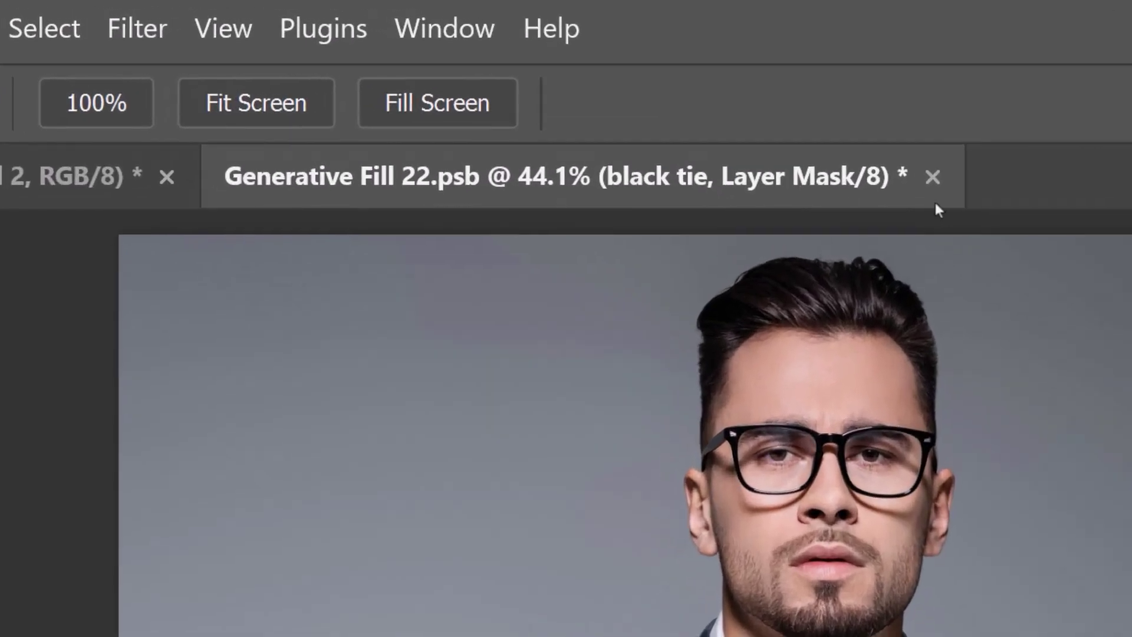
pyautogui.click(932, 177)
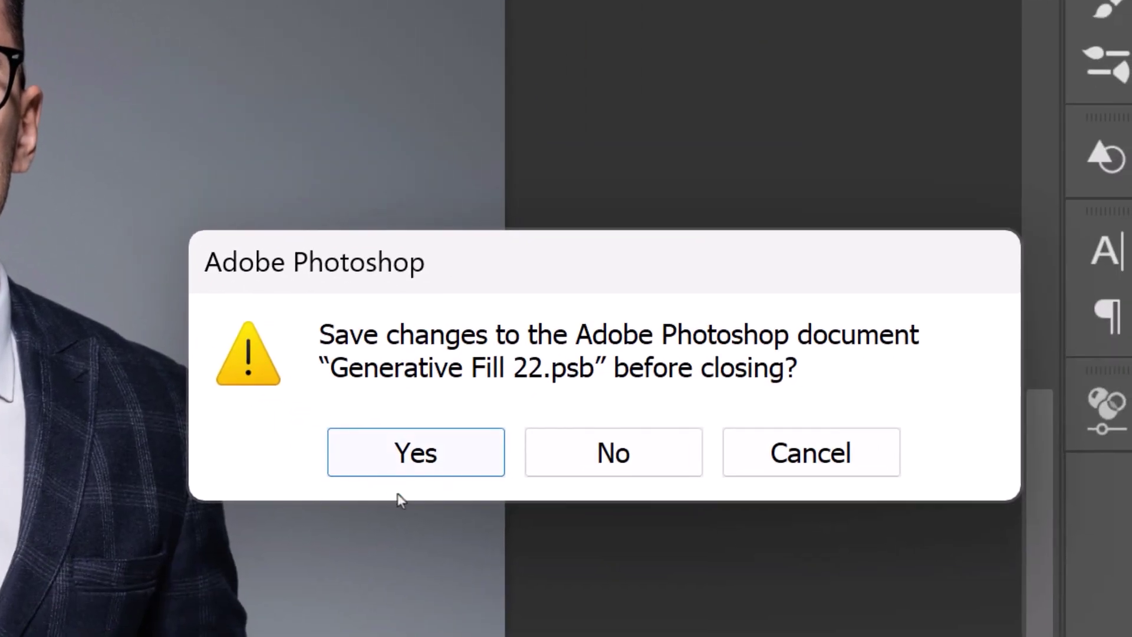
pyautogui.click(403, 458)
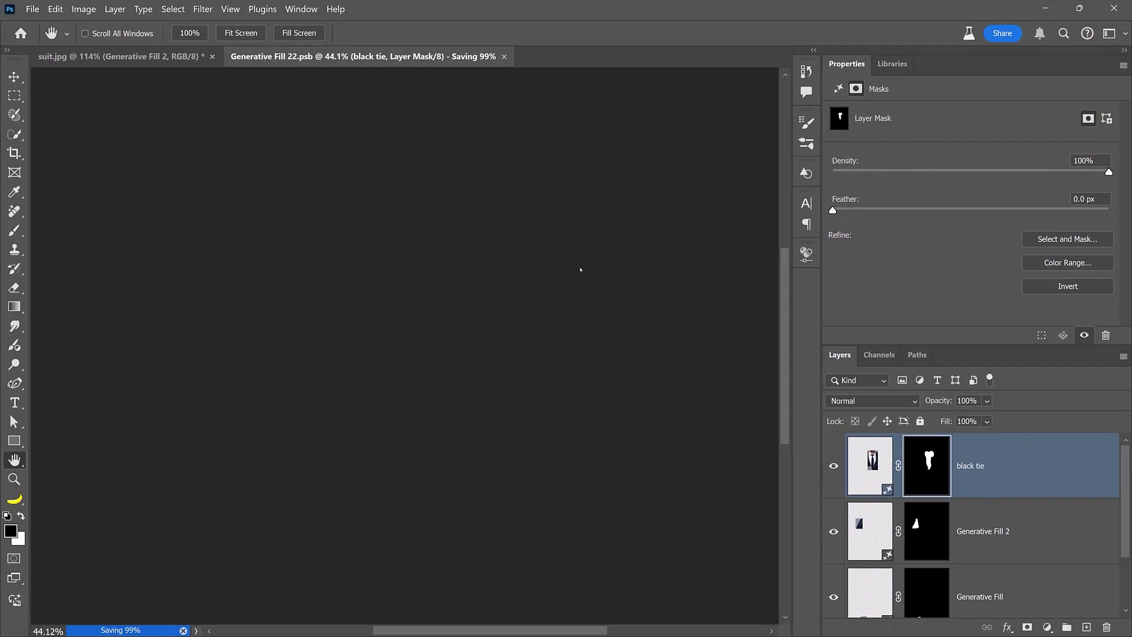